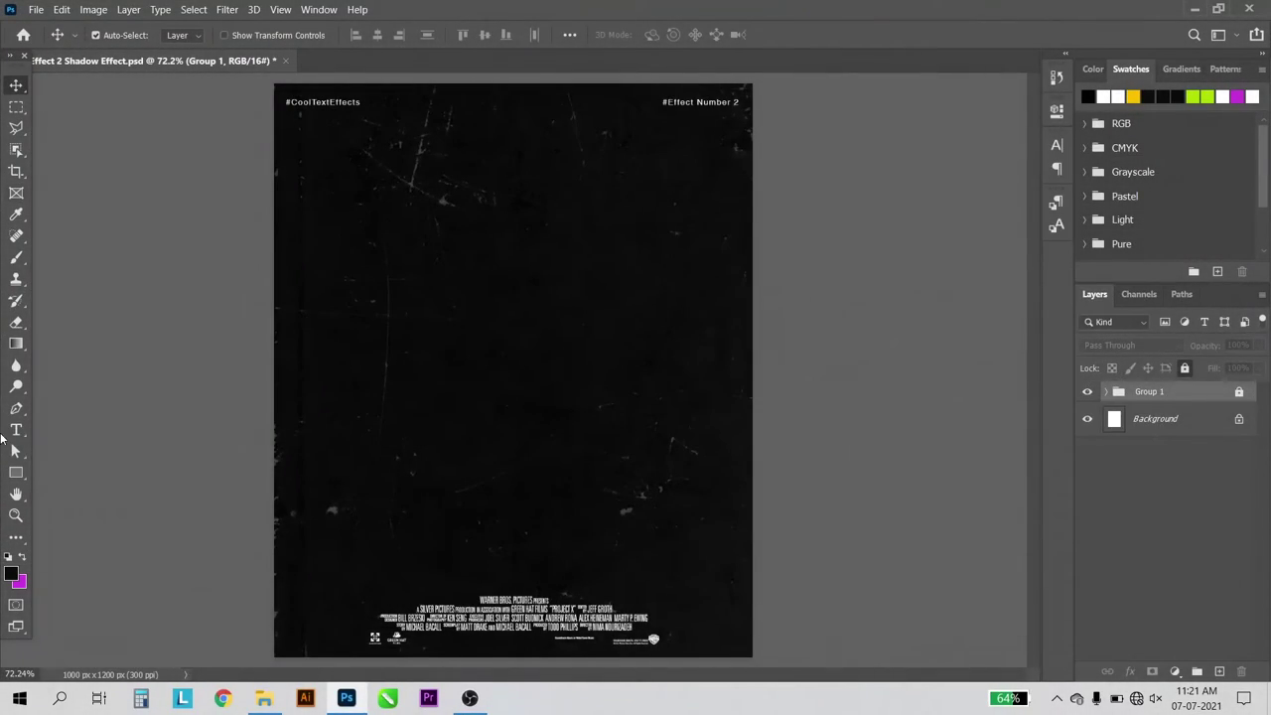
- Add a white 'M' text layer in Gotham Ultra Italic and commit it
left_click(16, 429)
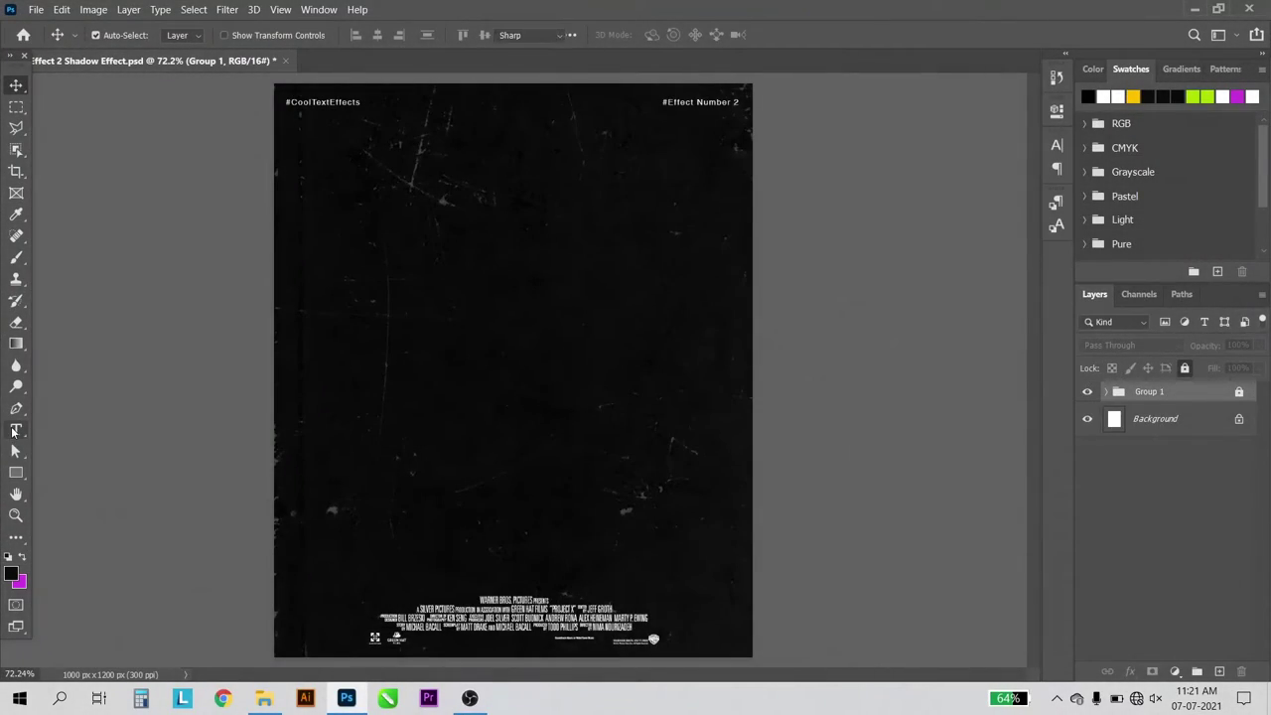
left_click(343, 304)
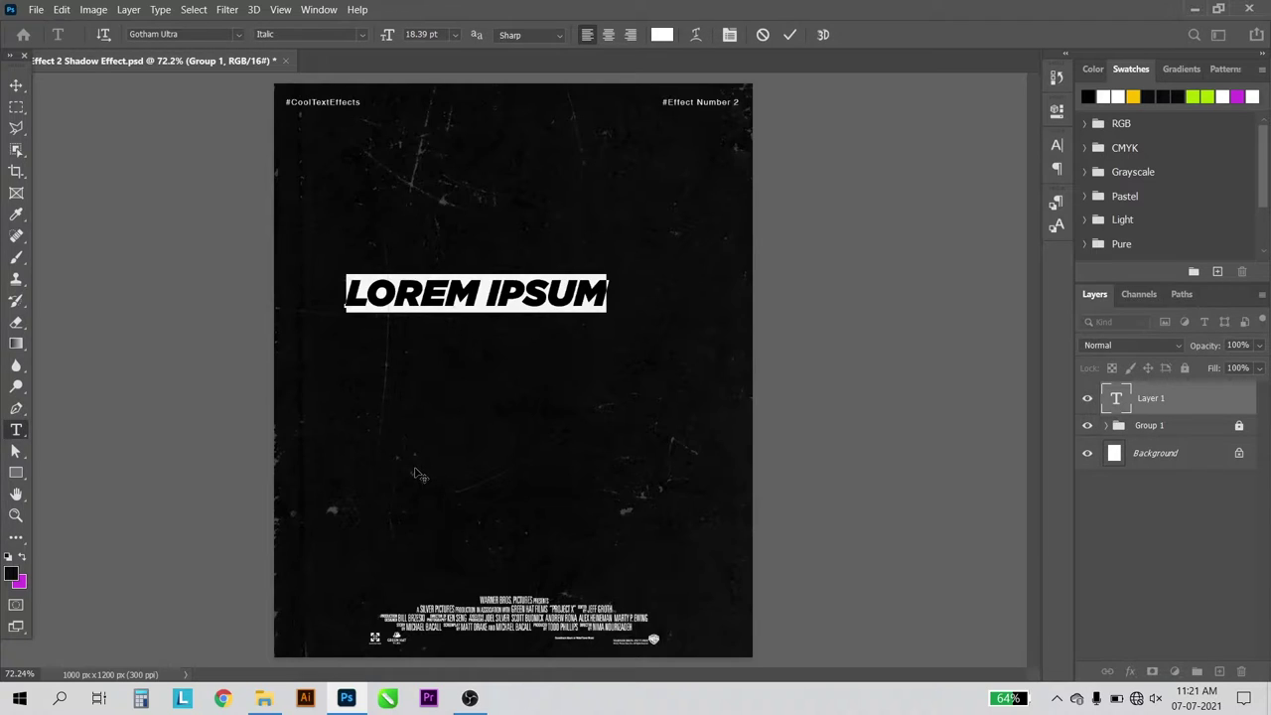
type("M")
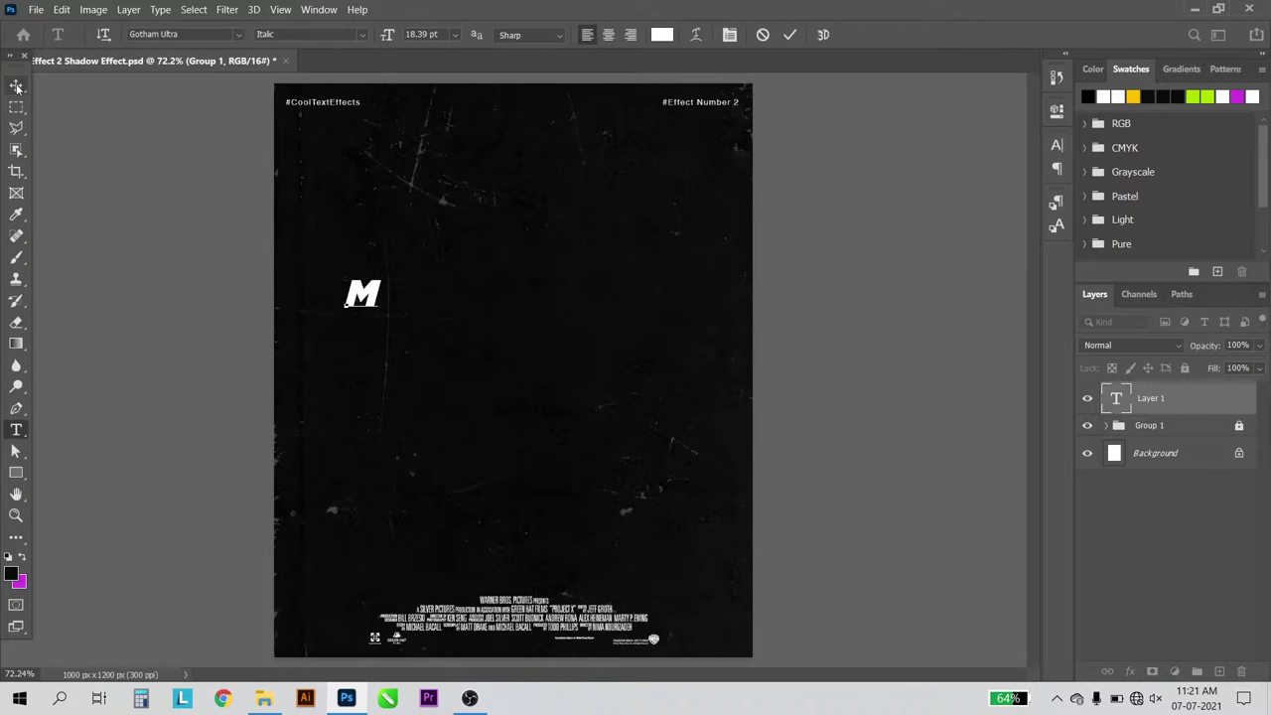
left_click(167, 36)
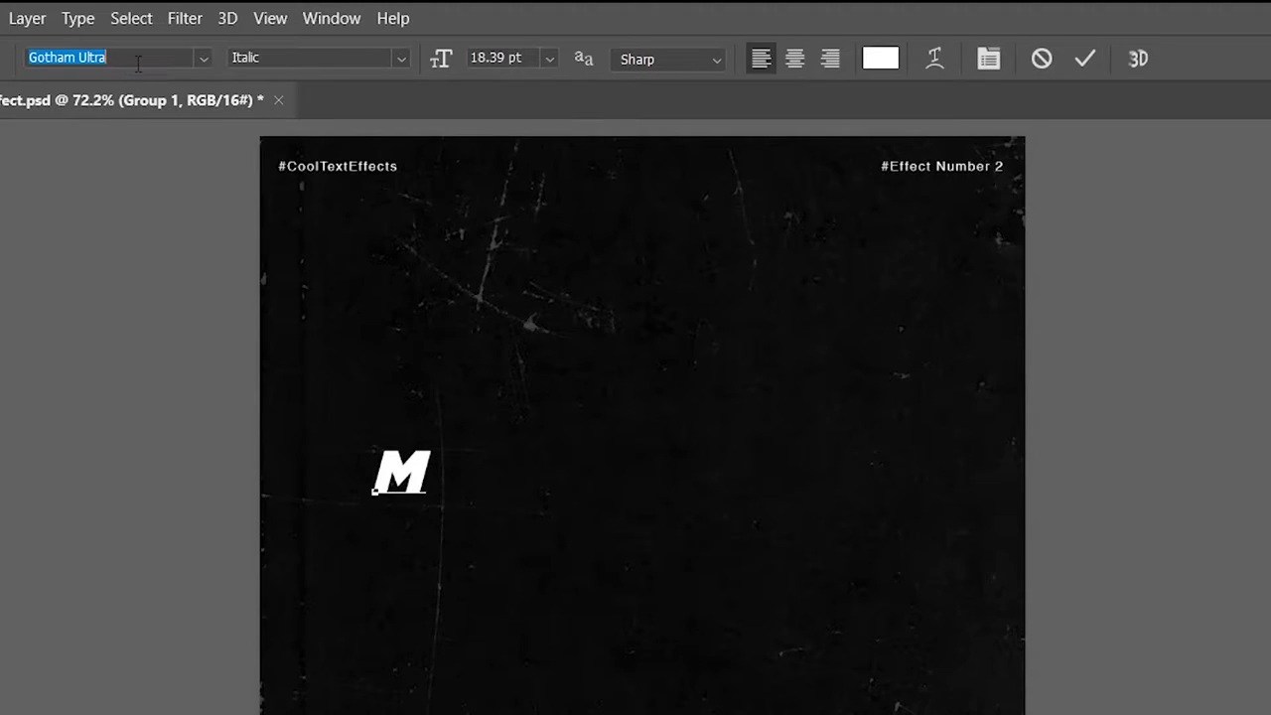
left_click(408, 60)
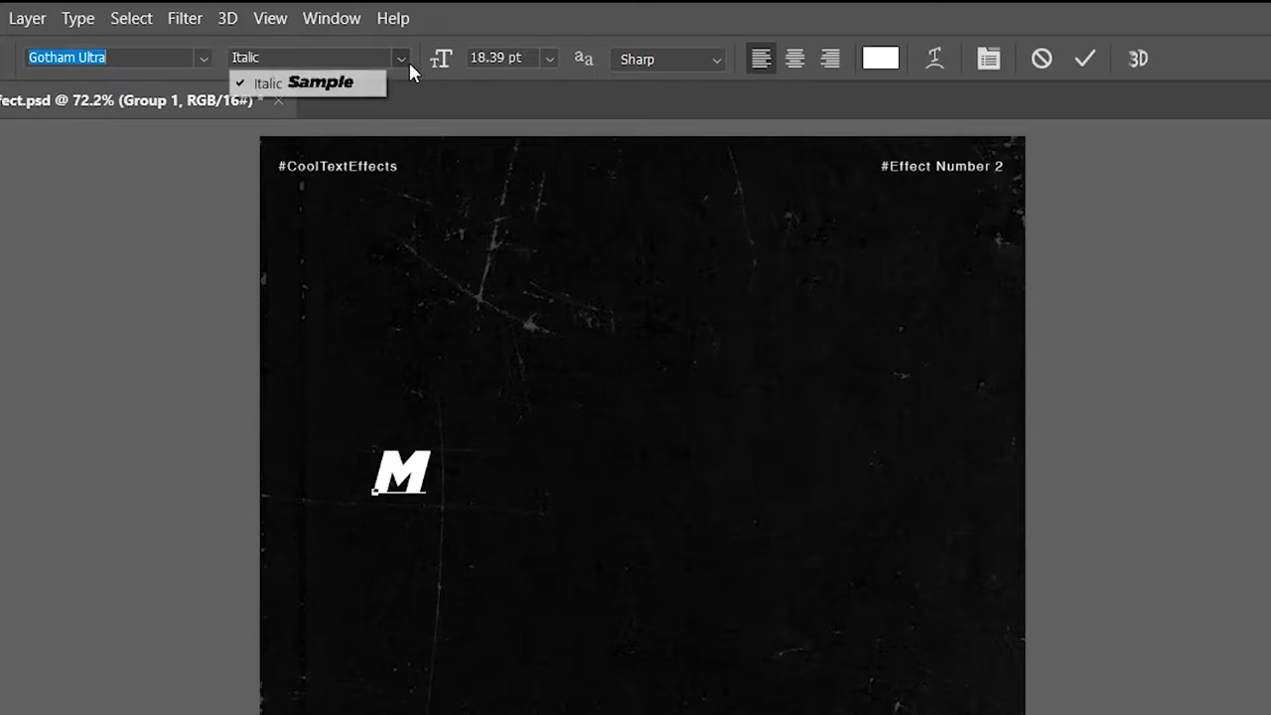
left_click(313, 82)
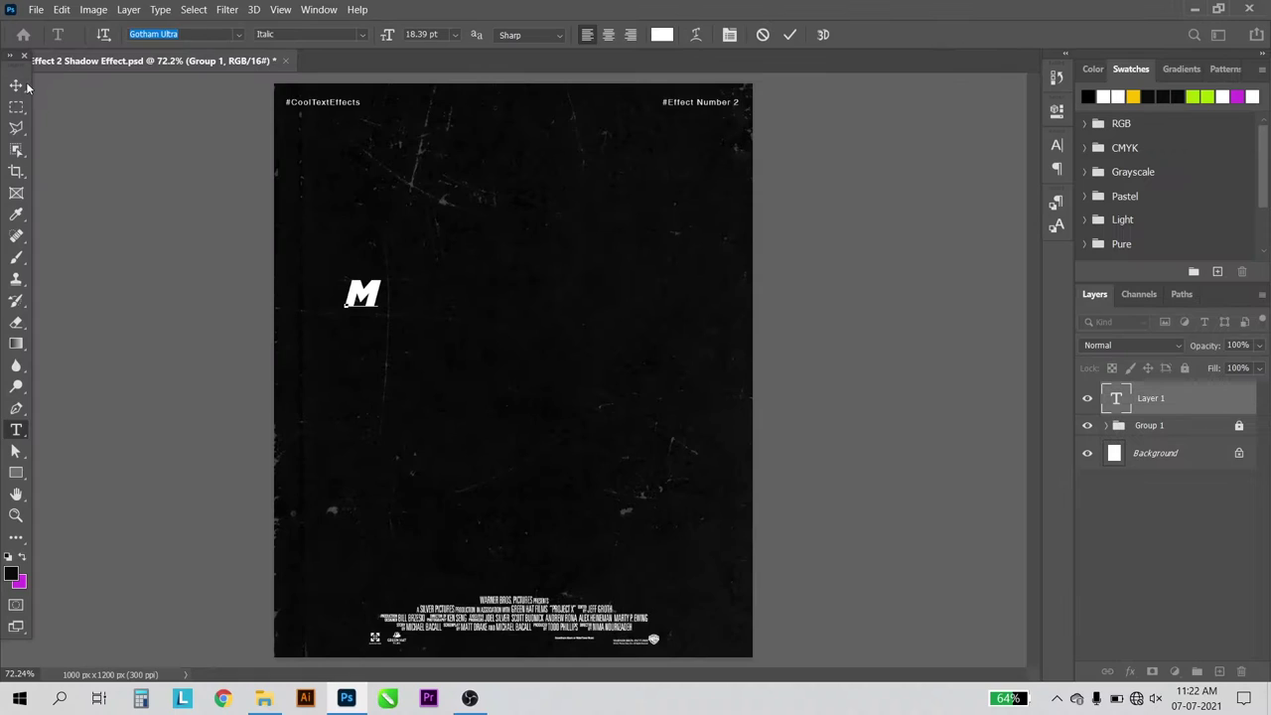
key("ctrl+Return")
key("v")
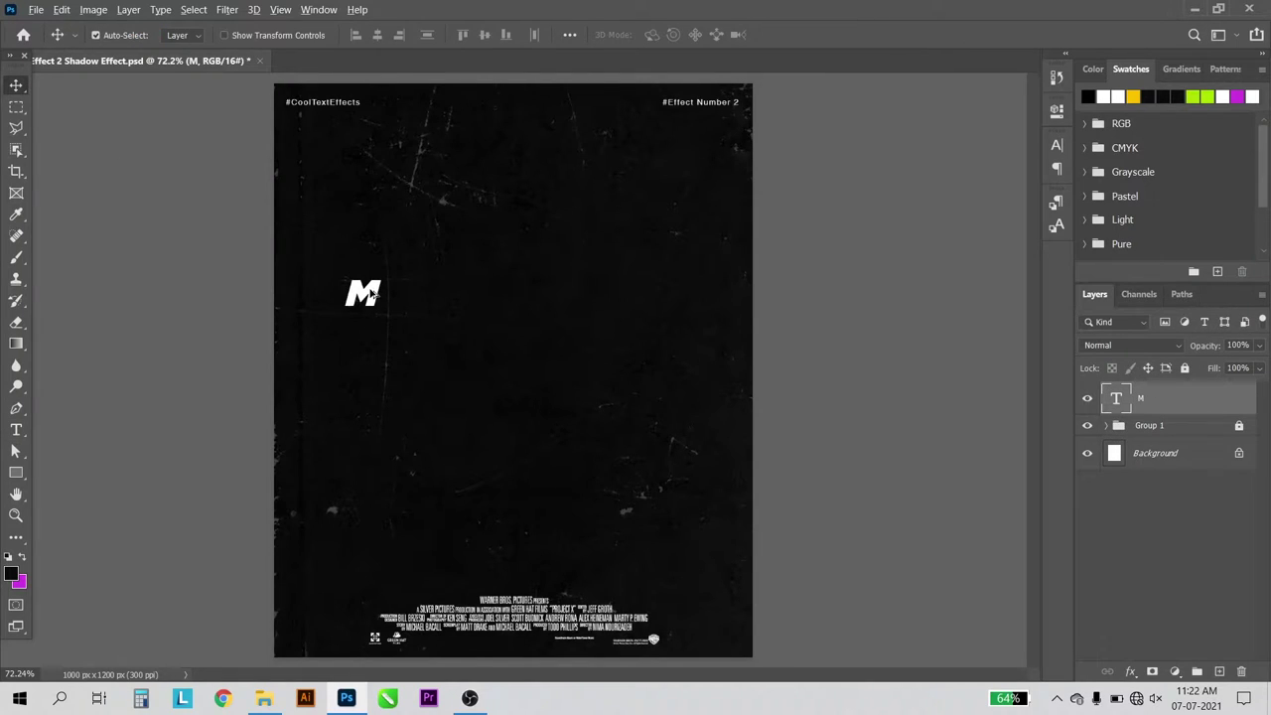
- Duplicate the M layer twice, editing the copies into the letters A and R
left_click_drag(370, 292, 401, 292)
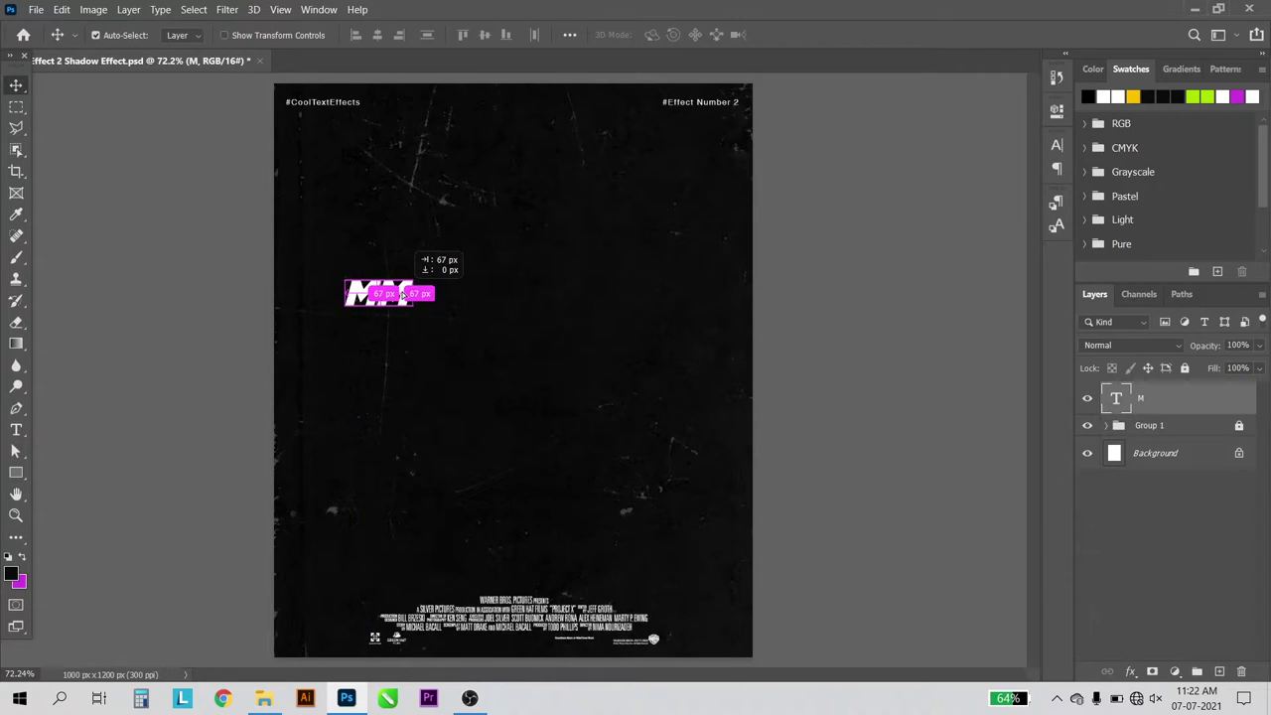
left_click(16, 429)
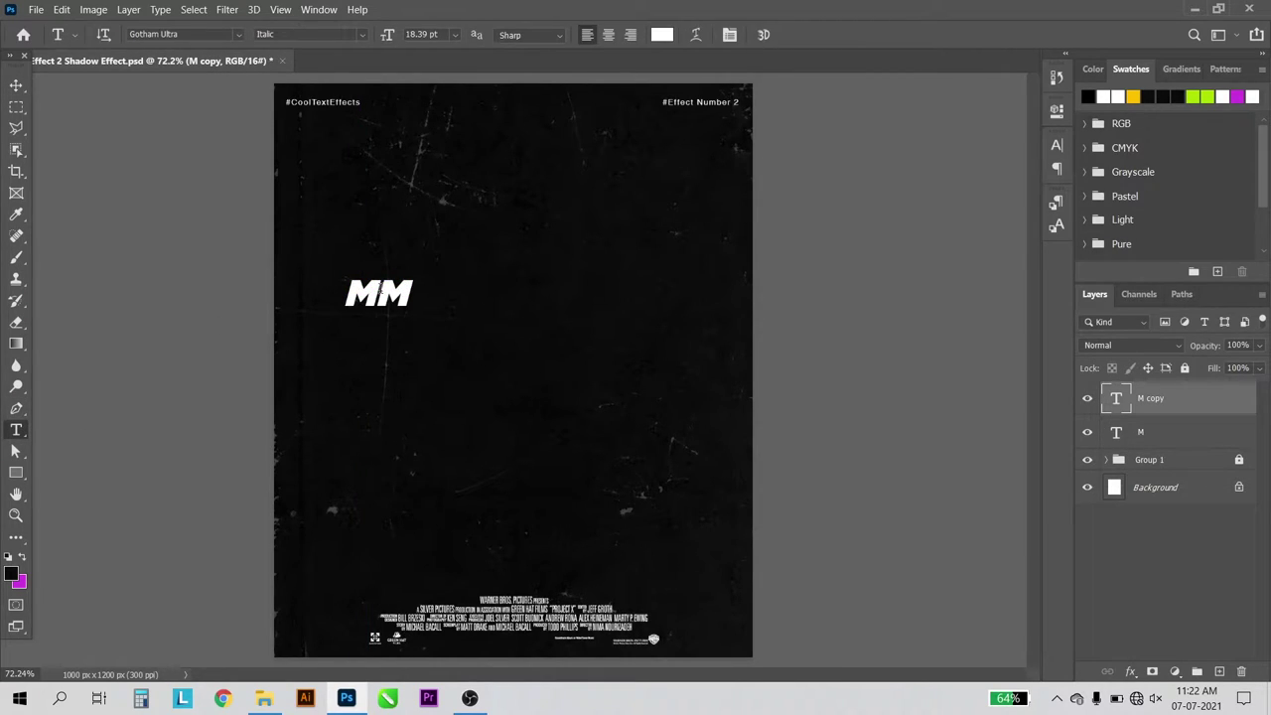
mouse_move(379, 289)
left_mouse_down()
mouse_move(454, 297)
mouse_move(423, 294)
left_mouse_up()
type("A")
left_click(16, 86)
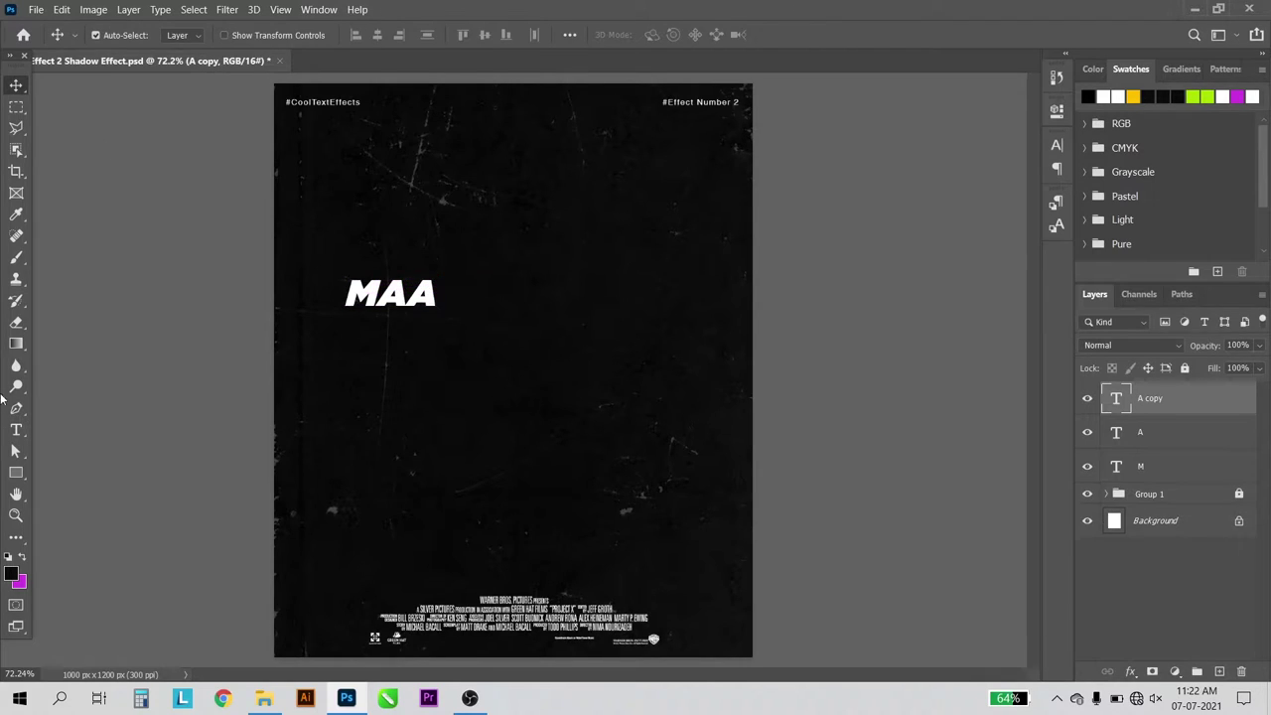
left_click(17, 428)
double_click(426, 301)
type("R")
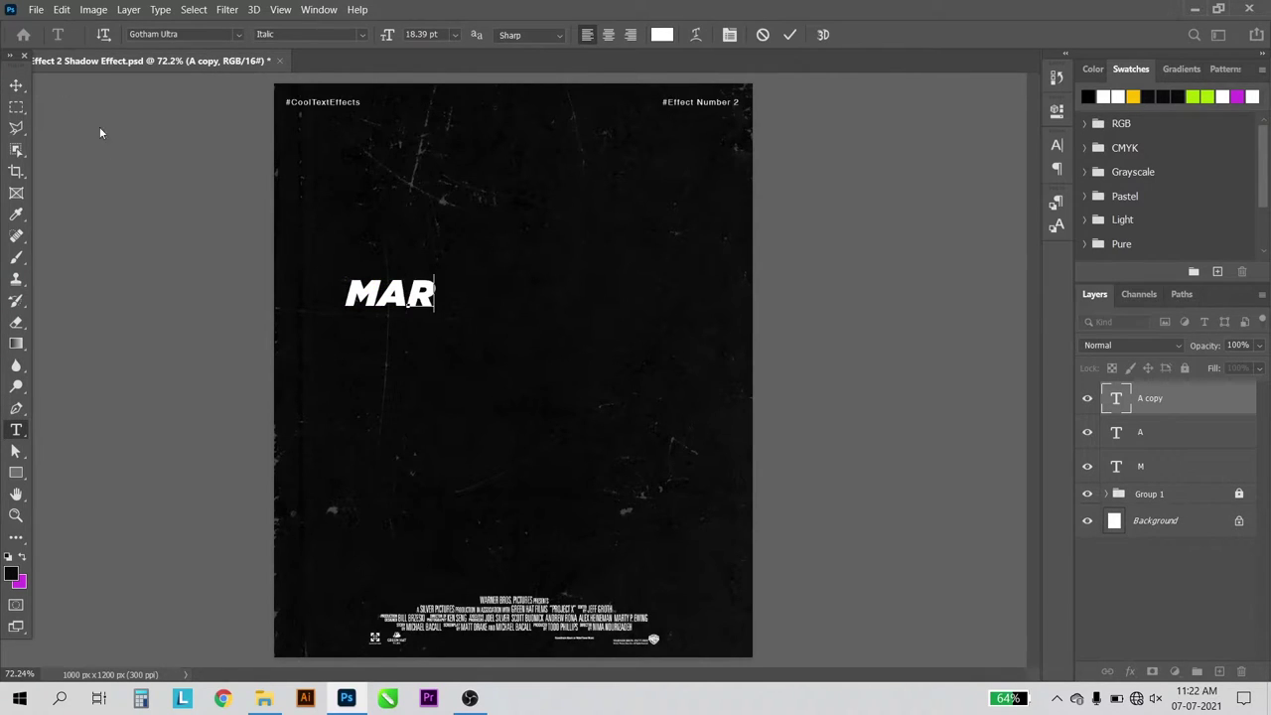
left_click(16, 86)
- Add duplicated letter layers V, E and L to finish spelling MARVEL
left_click_drag(61, 352, 91, 351)
left_click(17, 429)
double_click(451, 294)
type("V")
left_click_drag(454, 294, 501, 296)
type("E")
left_click(16, 86)
left_click(17, 429)
double_click(501, 294)
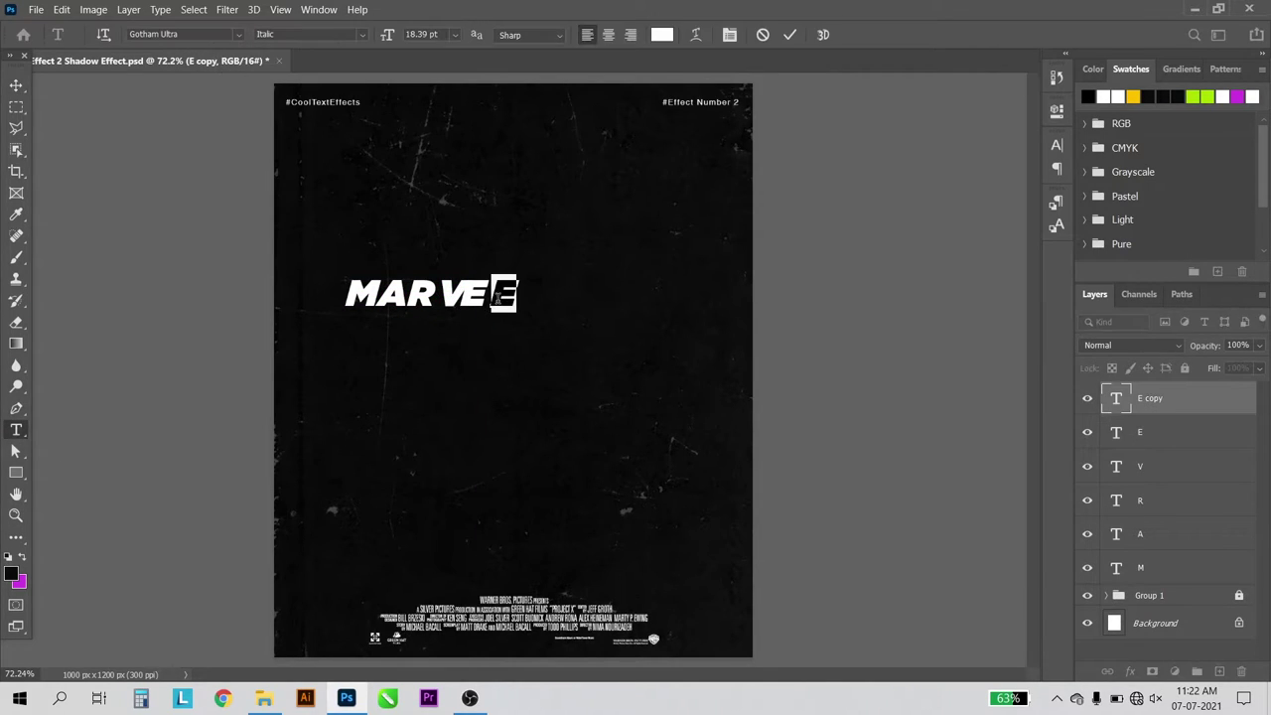
type("L")
left_click(16, 85)
- Select all six letter layers and enter Free Transform
left_click(1161, 570)
left_click(1154, 402, "shift")
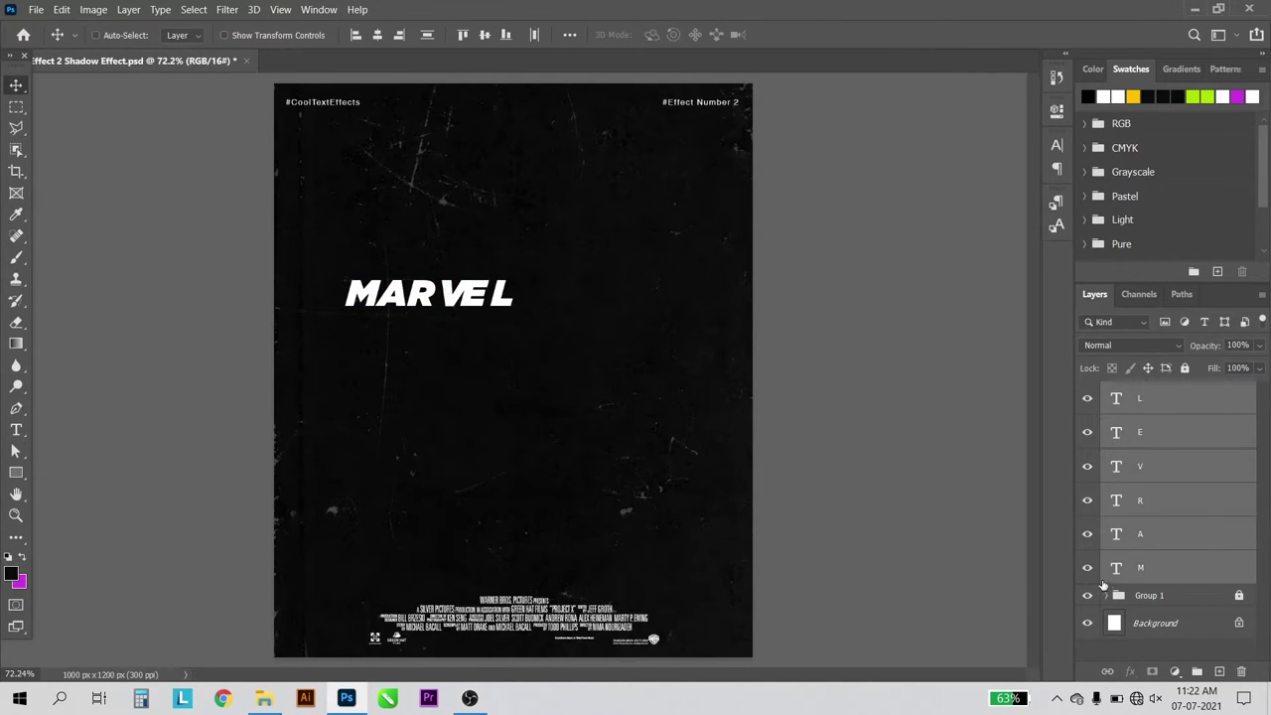
key("ctrl+t")
- Scale the six MARVEL letter layers up to about 252% and apply the transform
left_click_drag(516, 307, 736, 342)
left_click_drag(343, 341, 330, 345)
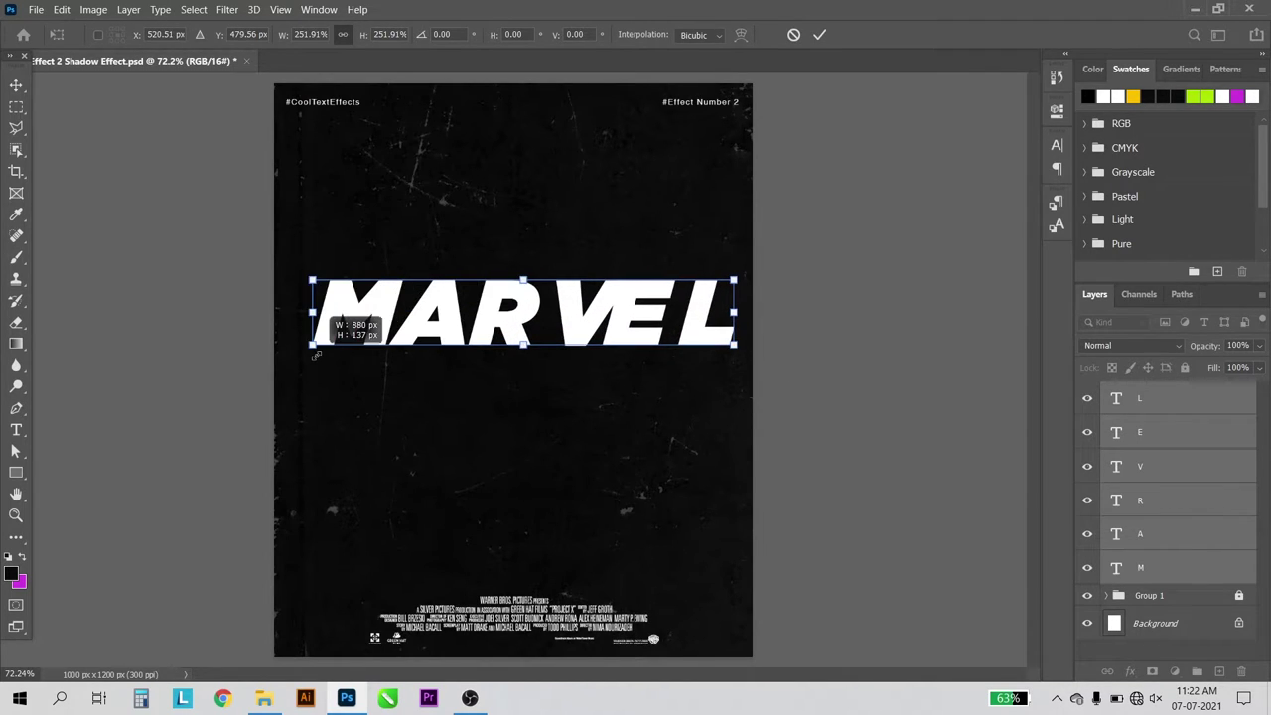
key("Return")
scroll(477, 306, "up", 2)
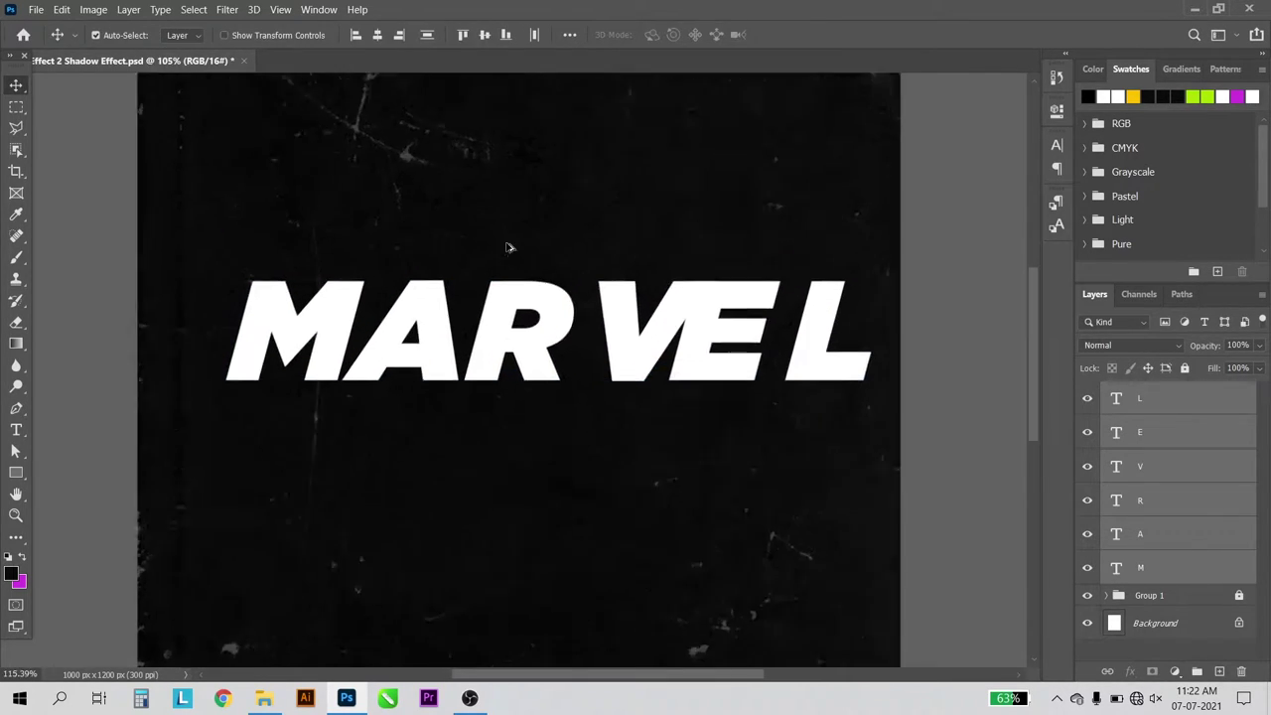
scroll(510, 247, "up", 1)
scroll(564, 254, "up", 1)
left_click(1147, 564)
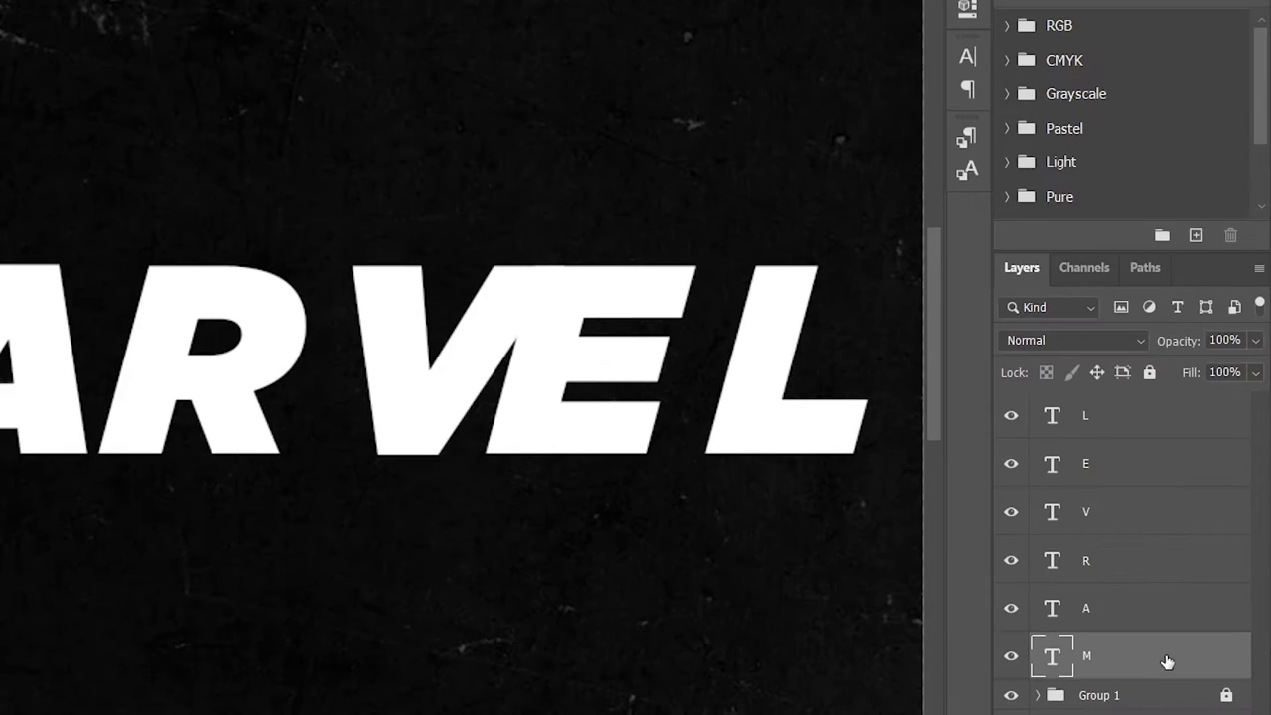
- Add a Drop Shadow layer style to the M letter layer
right_click(1191, 569)
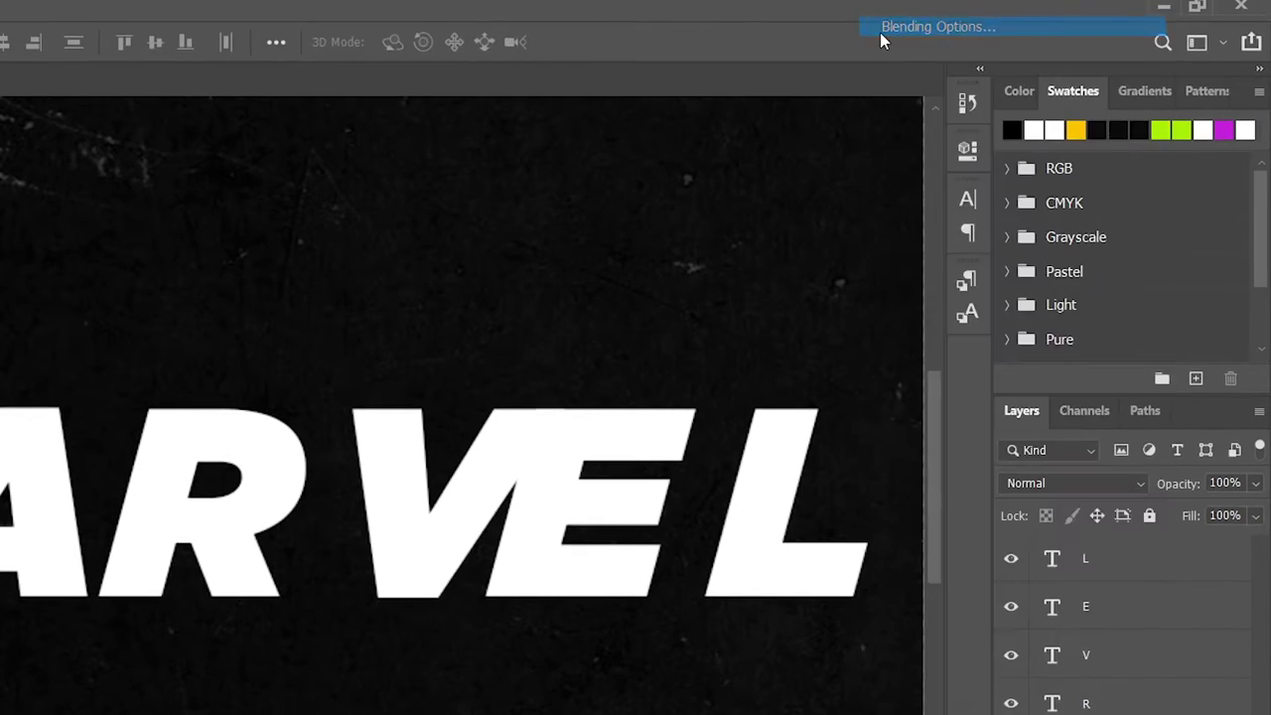
left_click(994, 26)
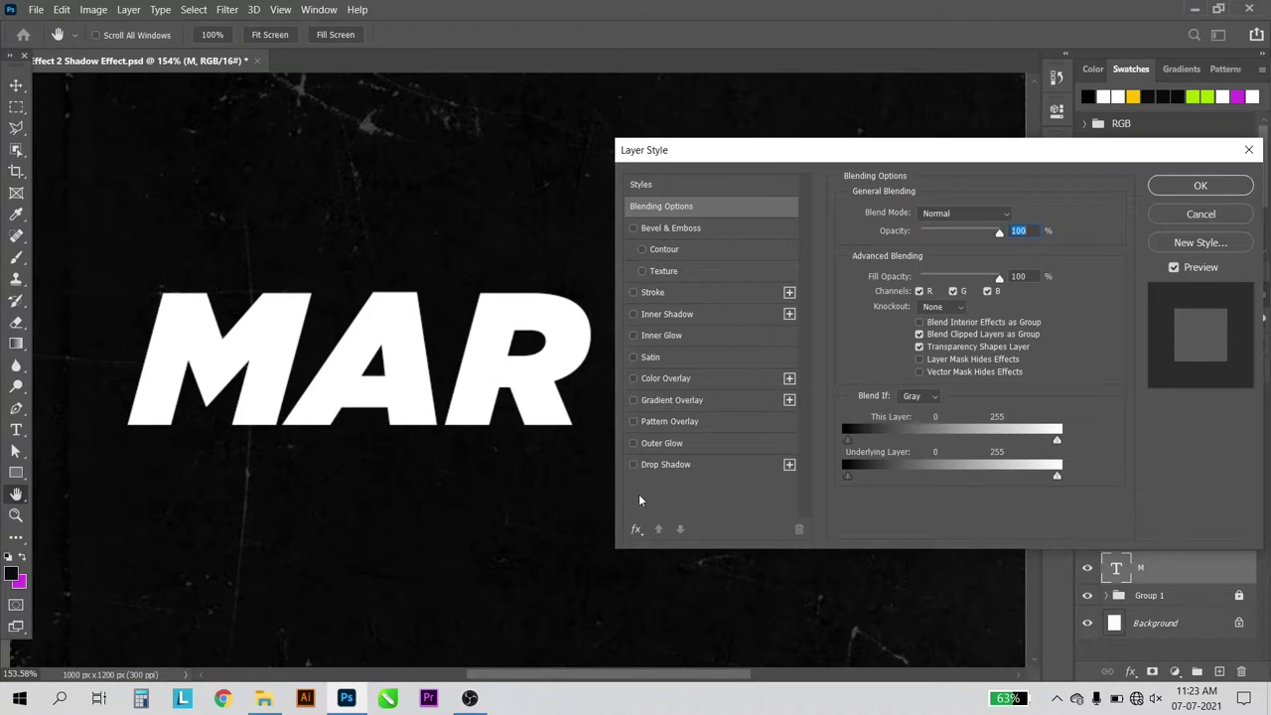
left_click(652, 464)
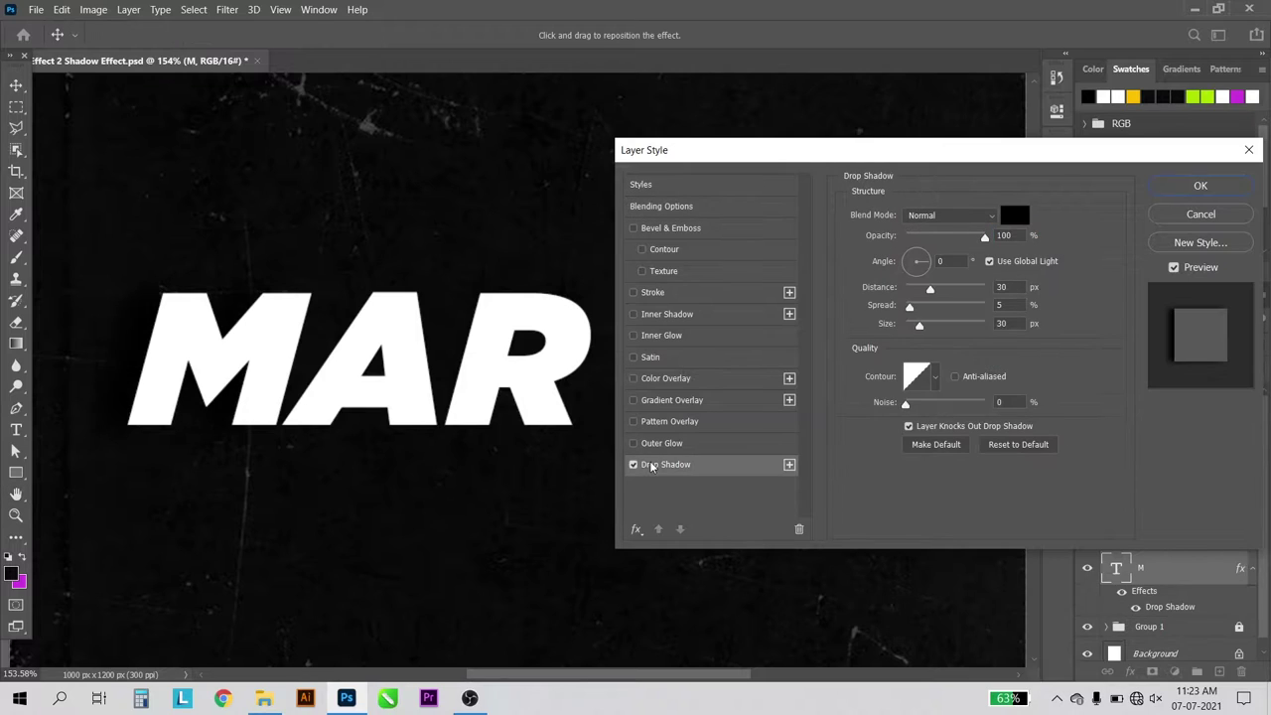
left_click(1012, 211)
type("ffffff")
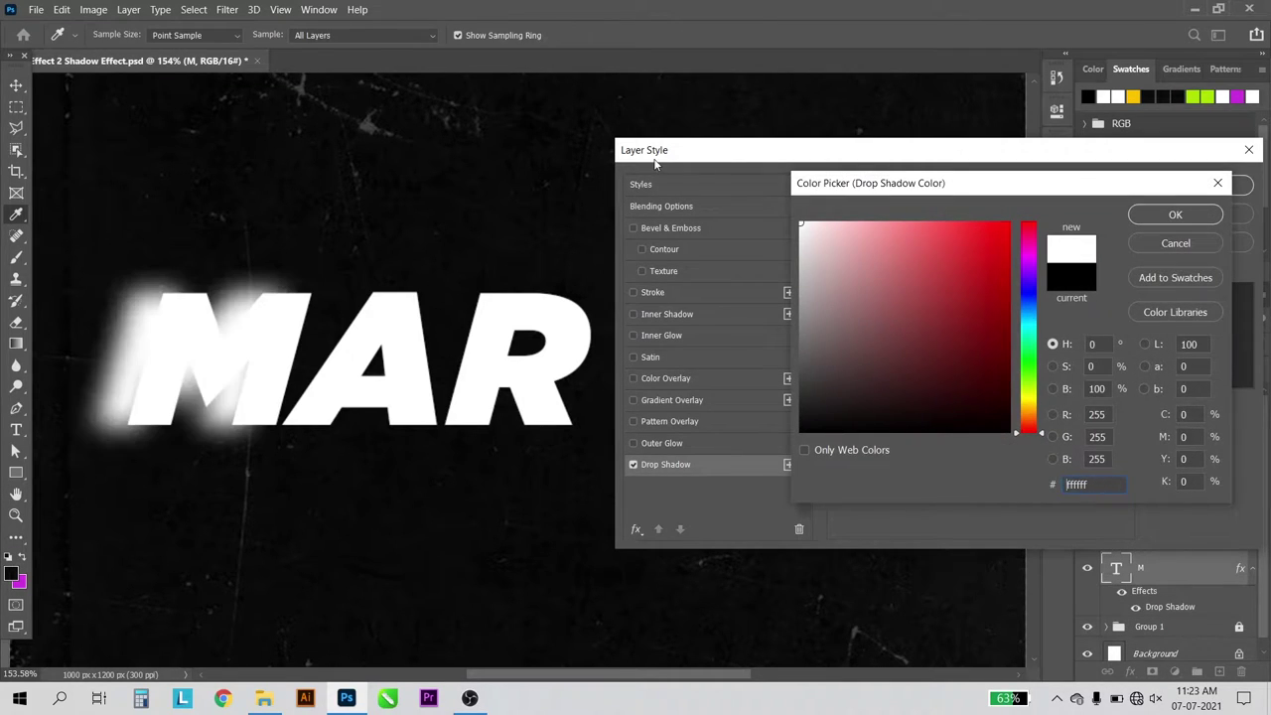
left_click(1172, 215)
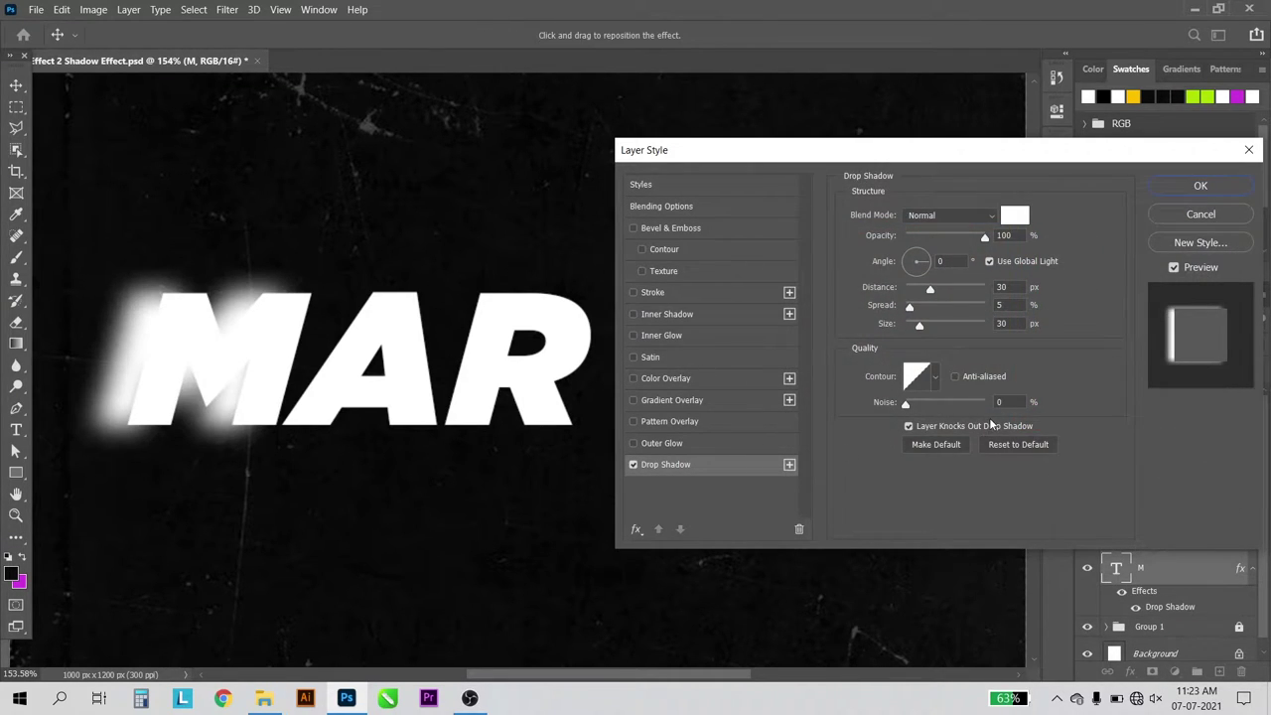
- Set the drop shadow's distance to 30 px, spread 5% and size 30 px
left_click_drag(928, 289, 932, 288)
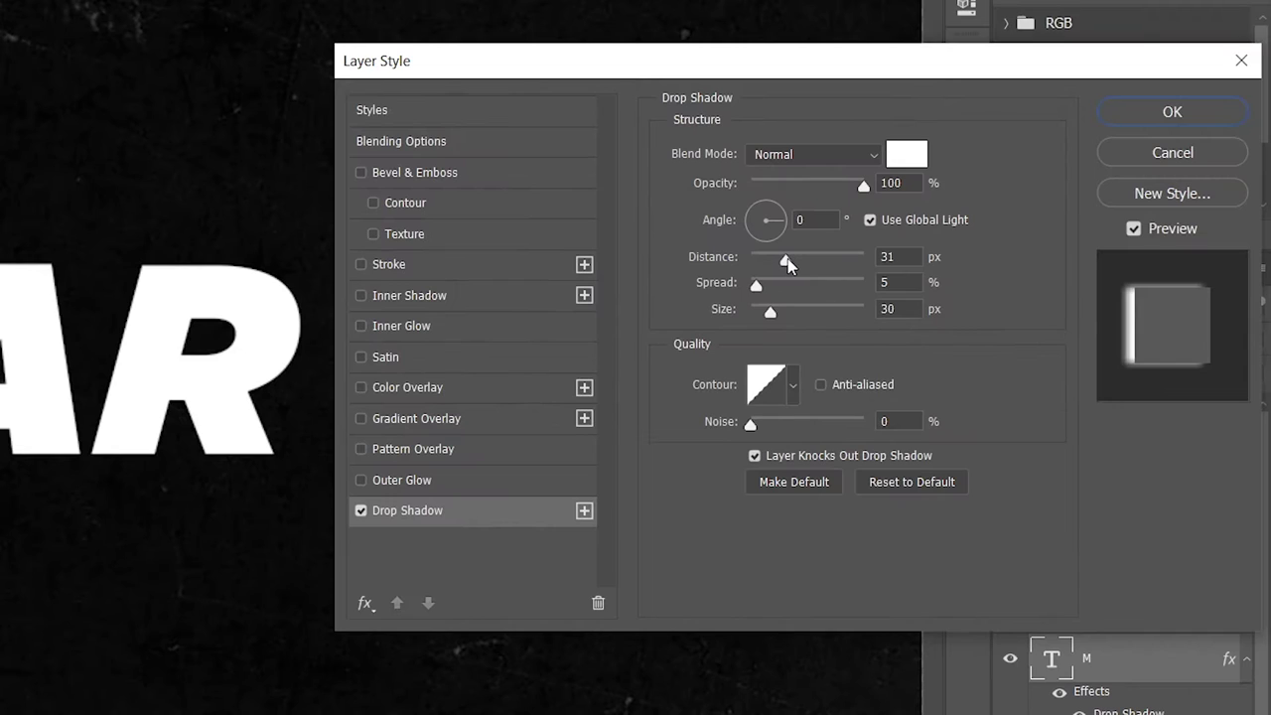
type("30")
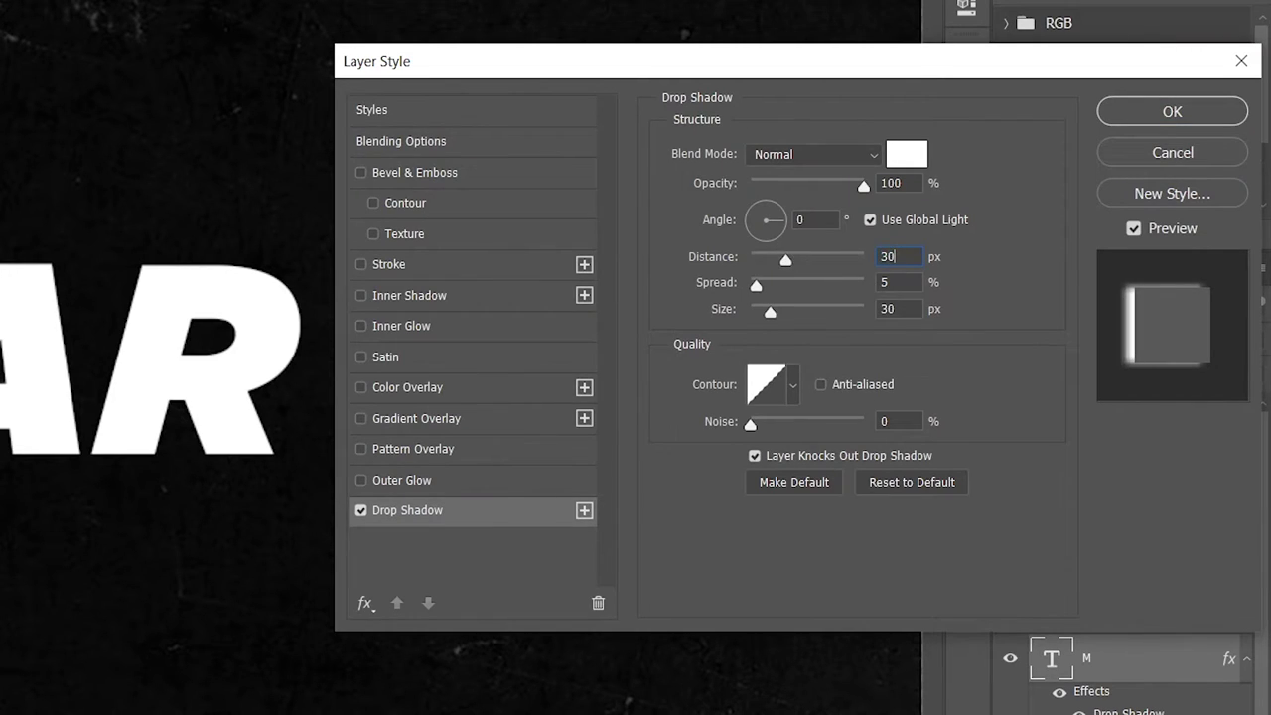
key("Tab")
type("5")
key("Tab")
- Change the shadow colour to black #000000 and apply the layer style
left_click(909, 157)
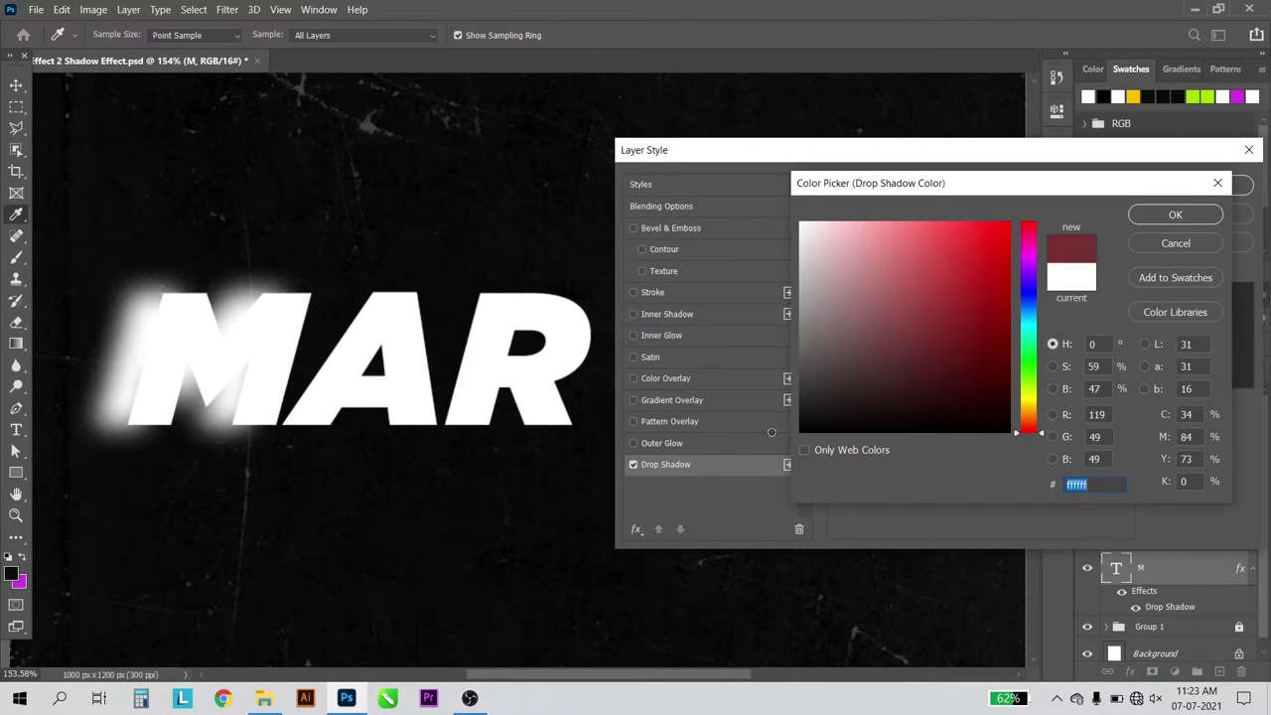
type("000000")
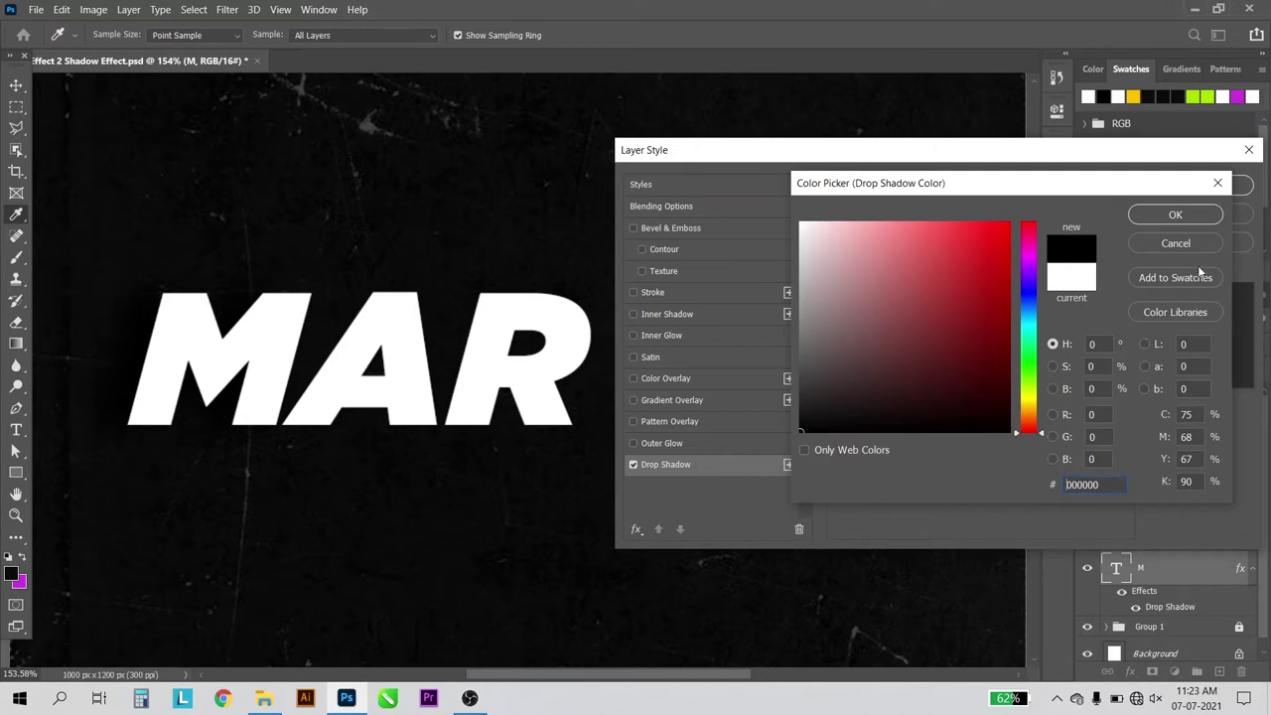
left_click(1175, 217)
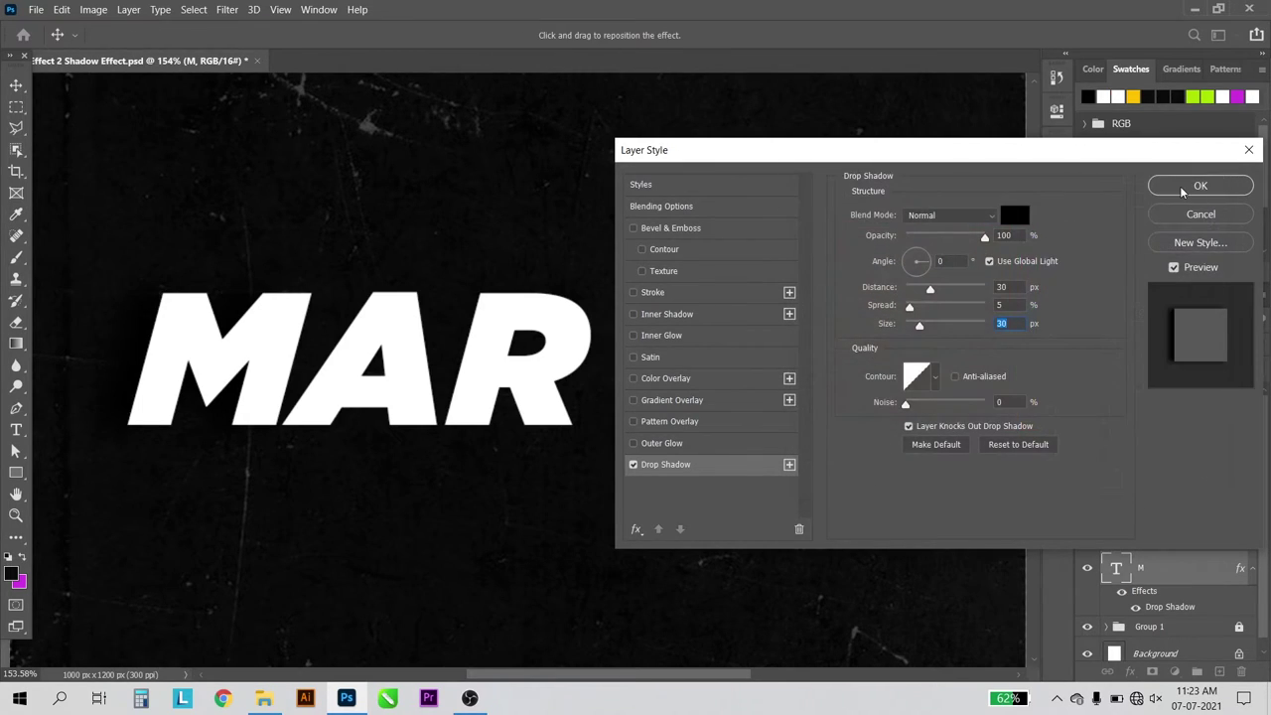
left_click(1196, 185)
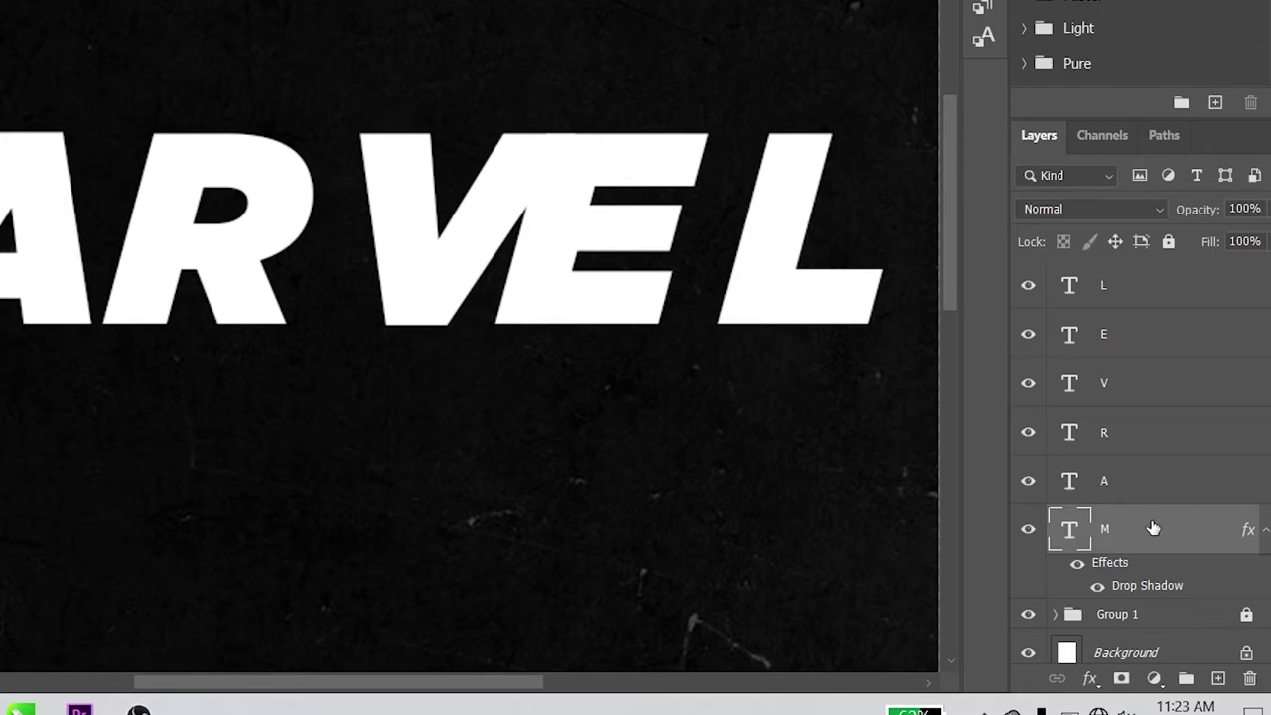
- Copy the M layer's drop shadow style and paste it onto layers A through L
right_click(1173, 567)
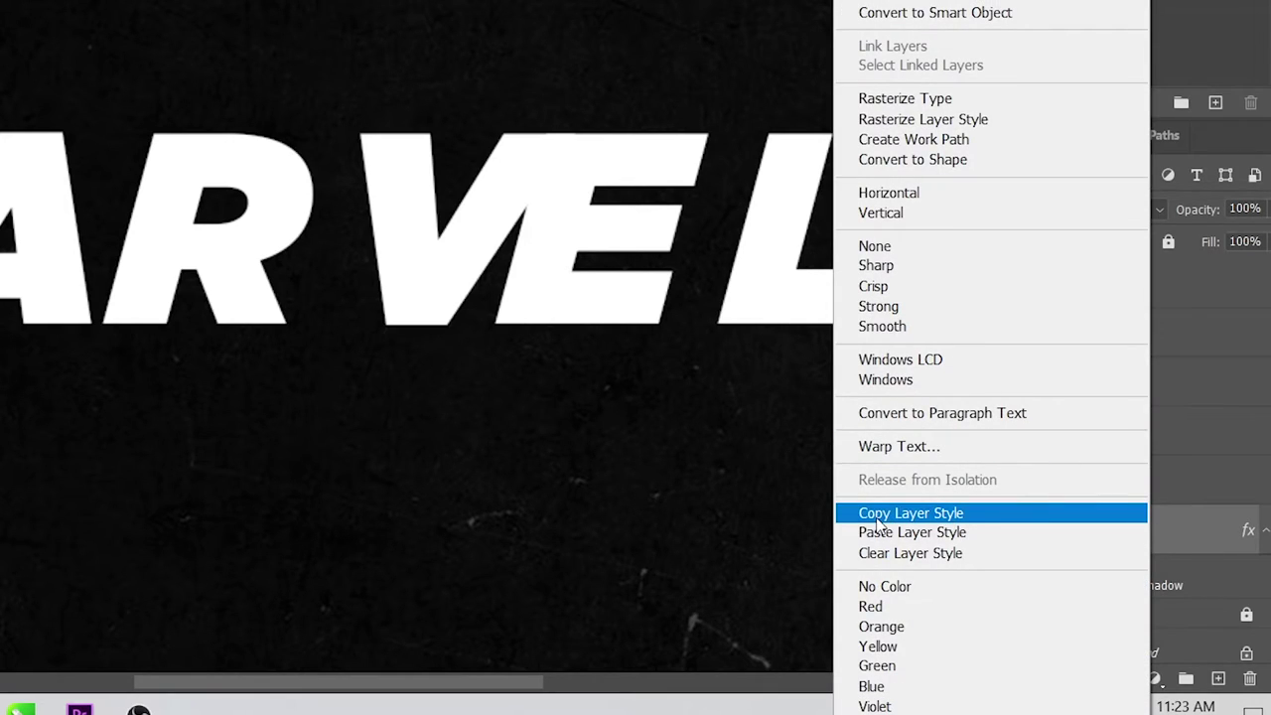
left_click(876, 516)
left_click(1155, 536)
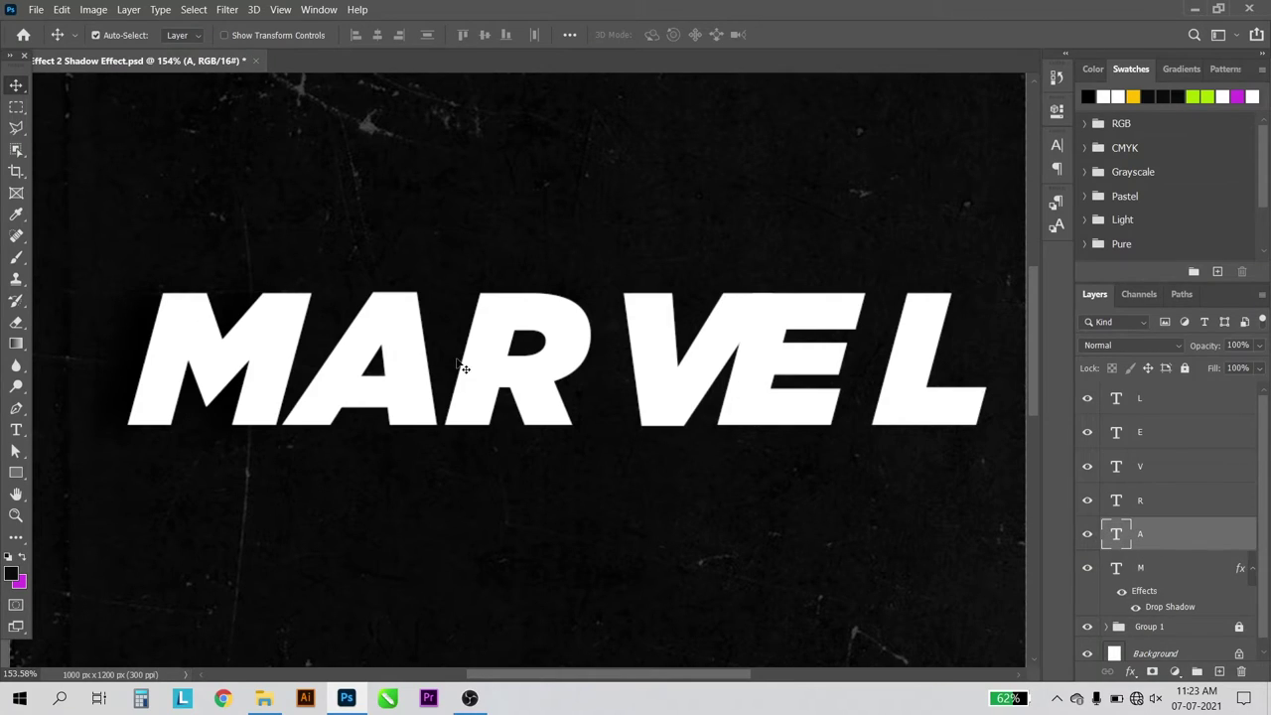
left_click(1162, 407, "shift")
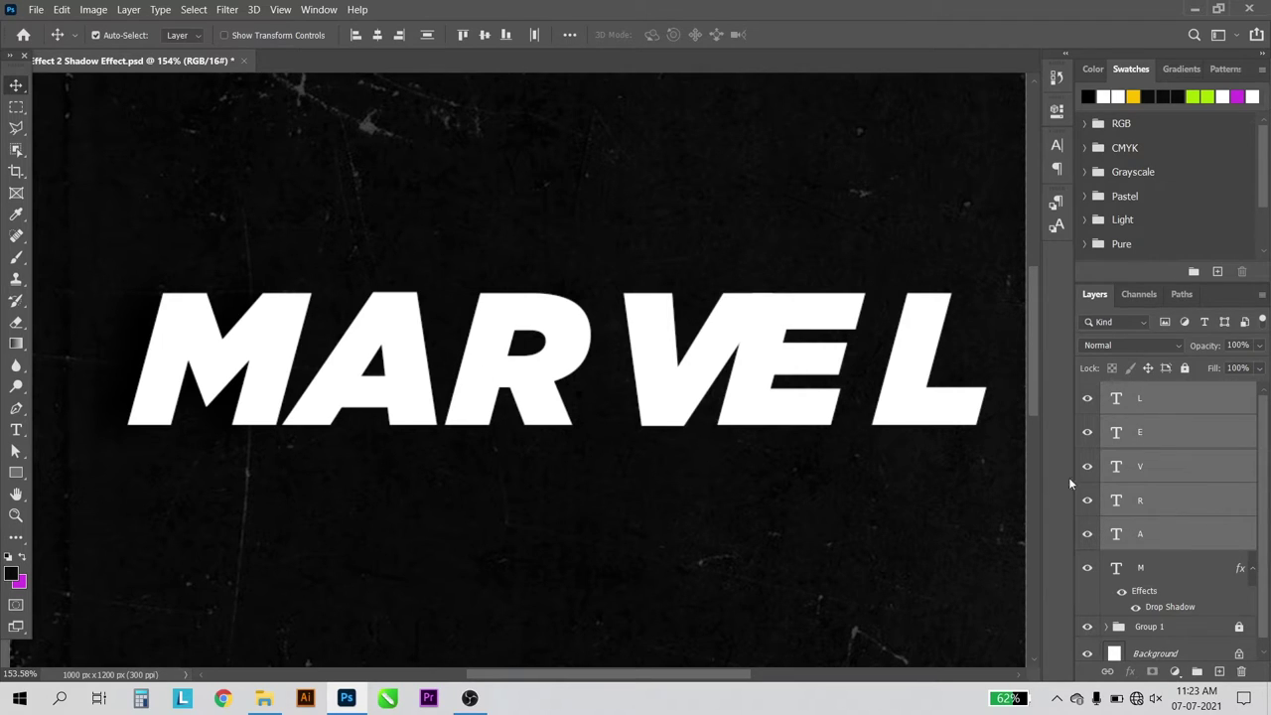
left_click(1179, 544)
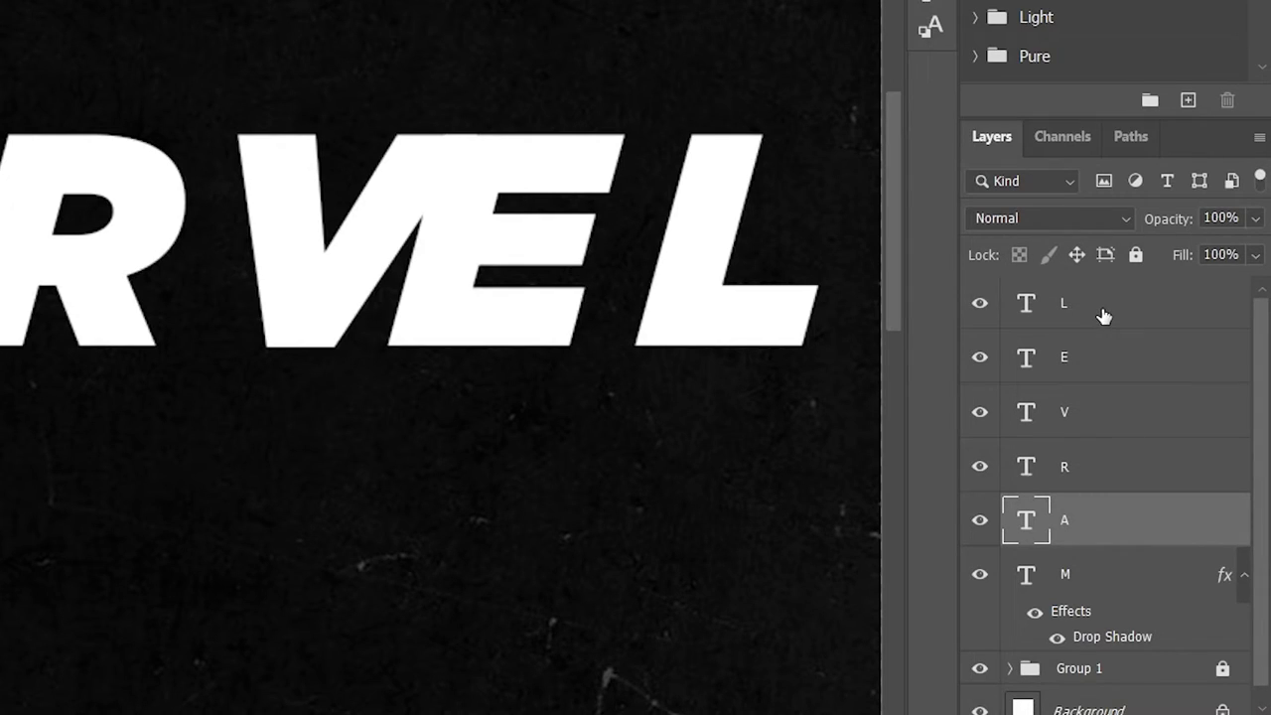
left_click(1103, 316, "shift")
right_click(1103, 316)
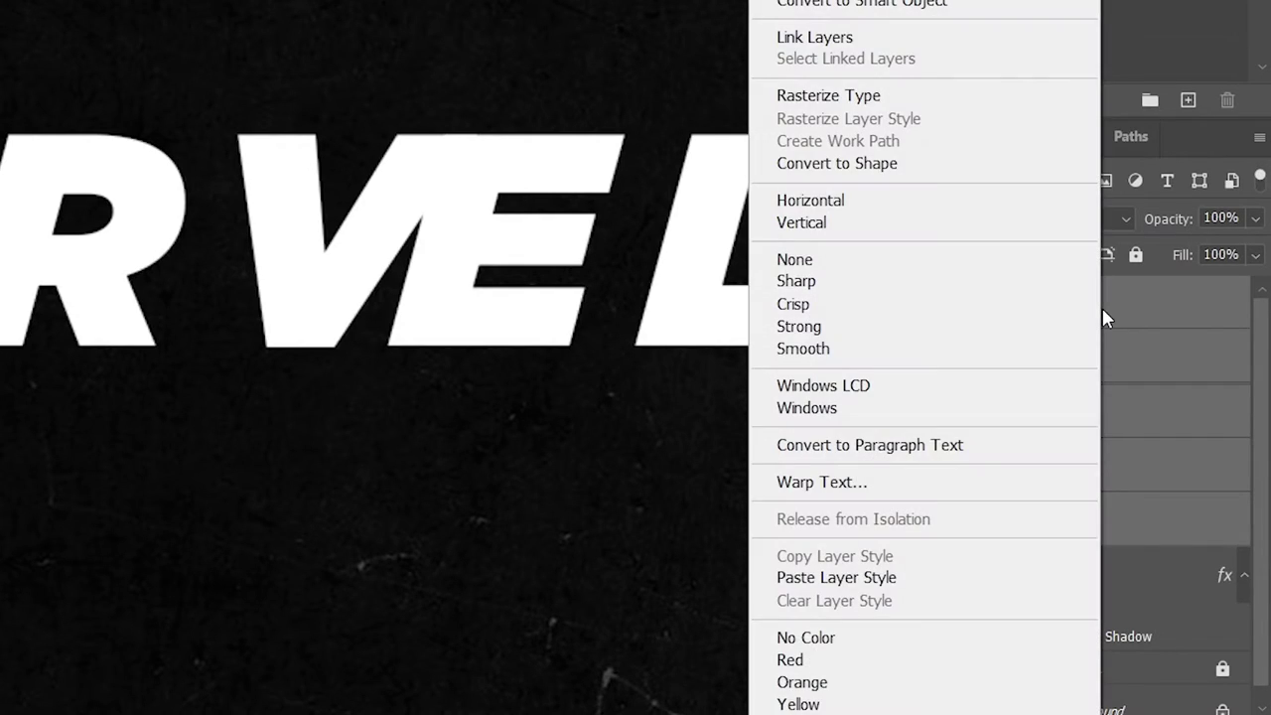
left_click(935, 577)
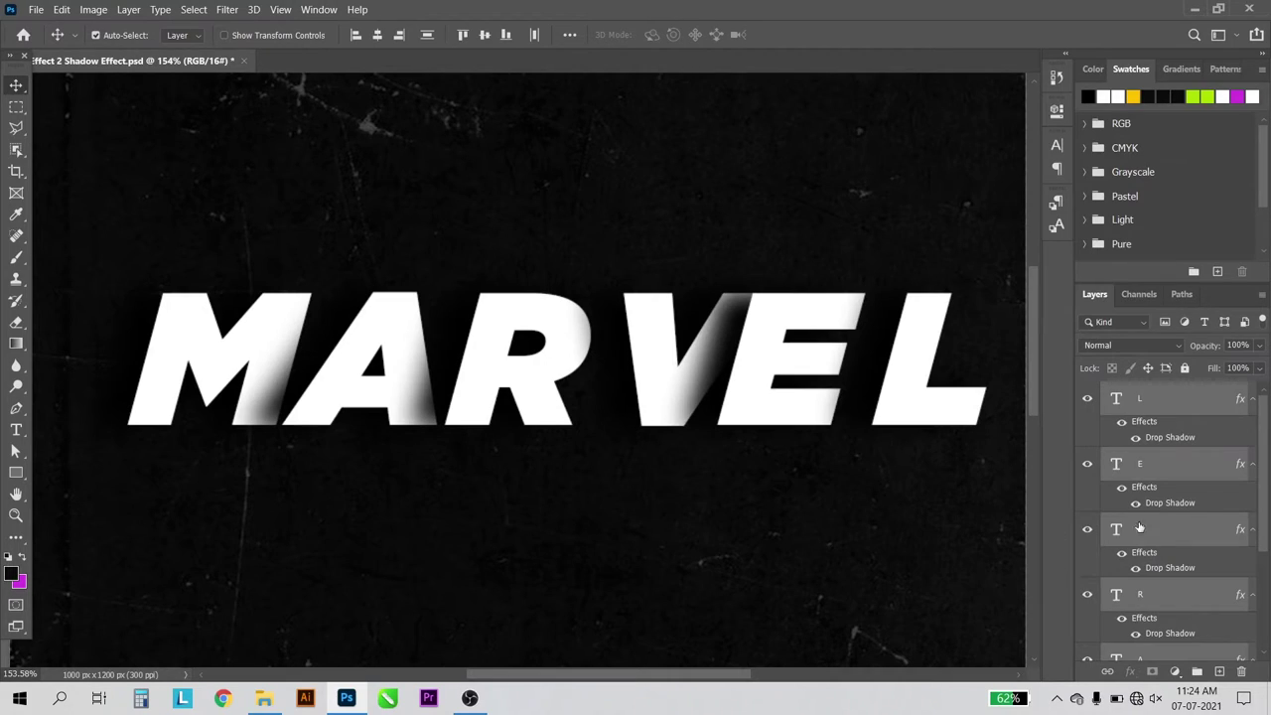
- Drag the A, R, V, E and L letters left so each overlaps the previous letter
scroll(596, 364, "down", 1)
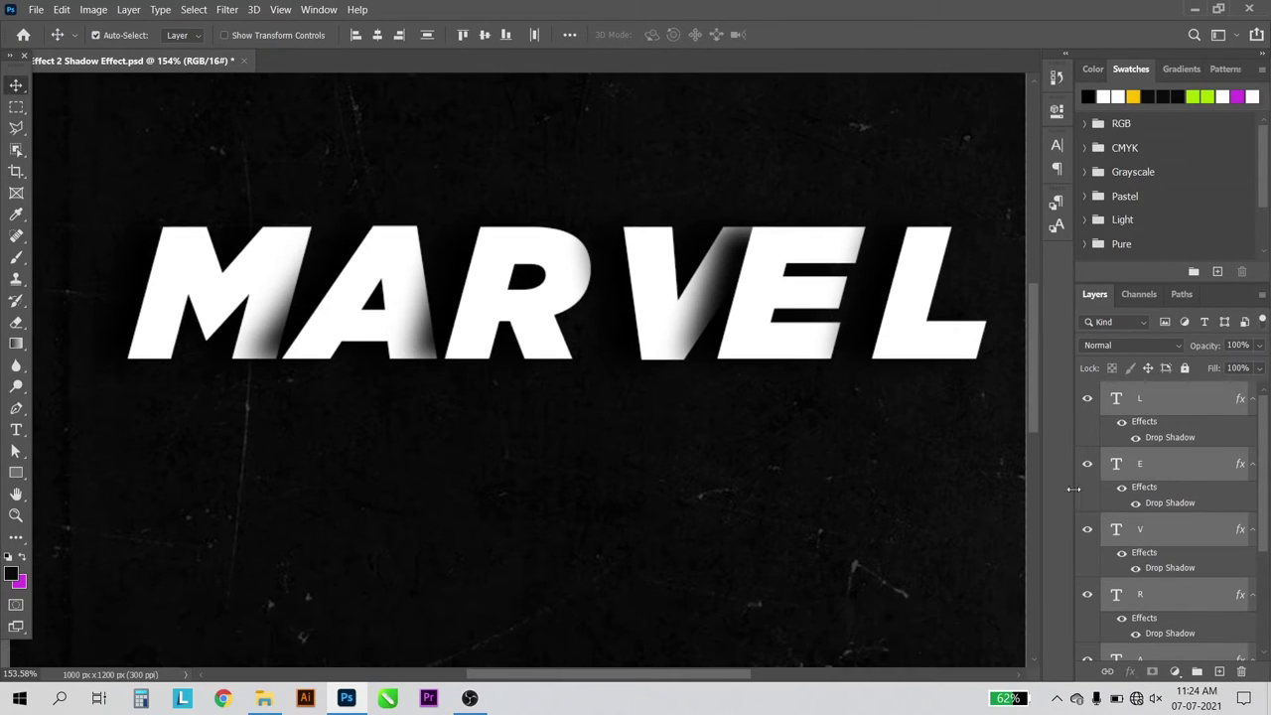
scroll(1077, 491, "down", 3)
left_click(413, 315)
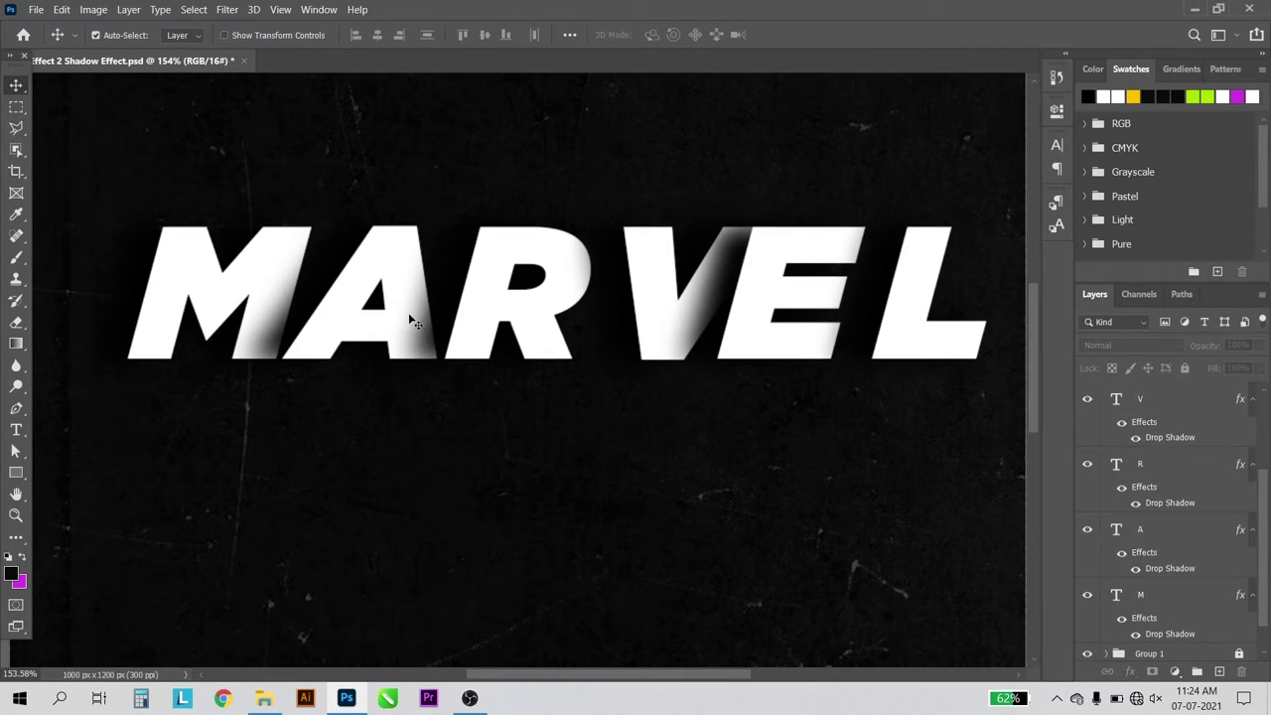
mouse_move(410, 302)
left_mouse_down()
mouse_move(397, 305)
mouse_move(443, 330)
left_mouse_up()
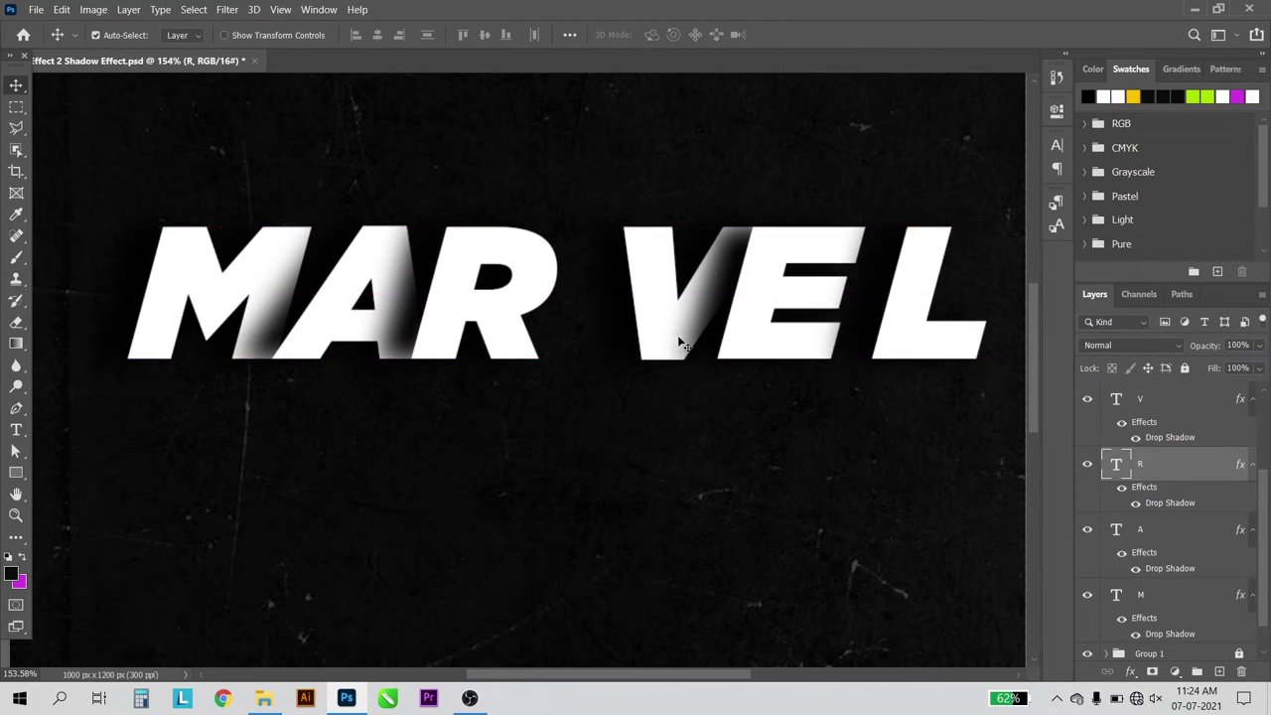
left_click_drag(681, 335, 582, 346)
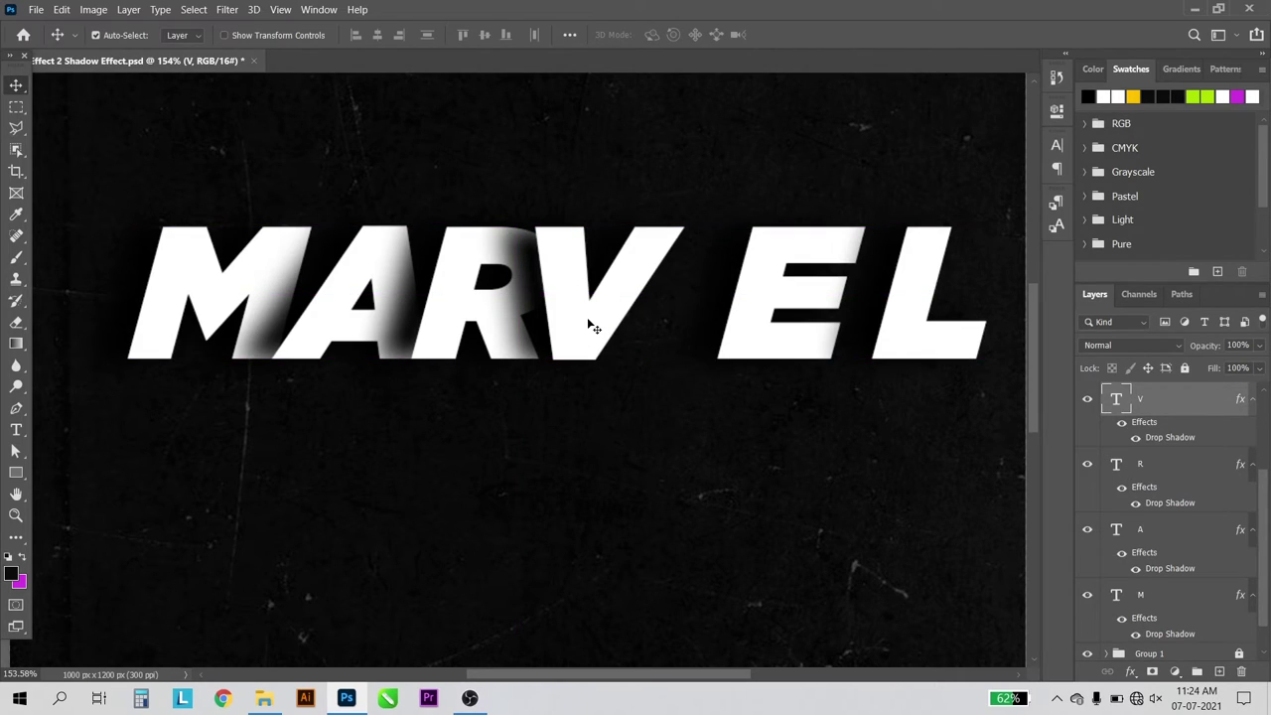
left_click(593, 326)
left_click_drag(755, 340, 667, 342)
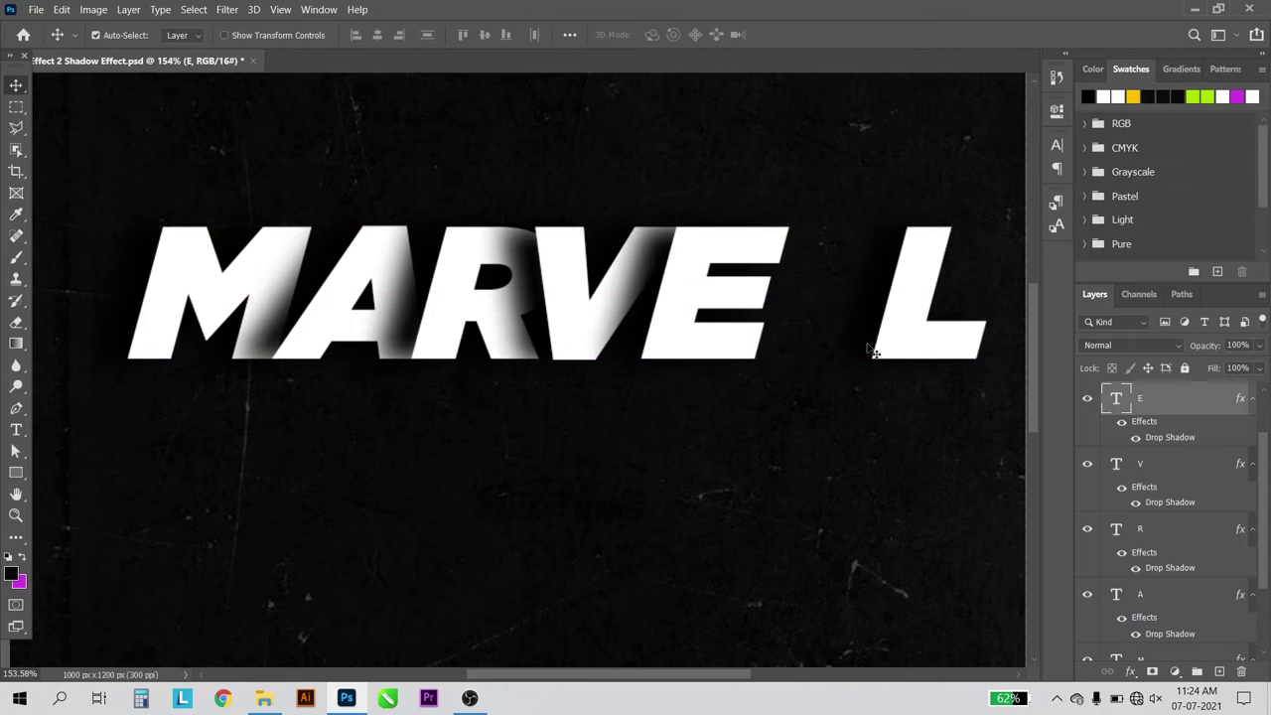
left_click_drag(904, 352, 784, 355)
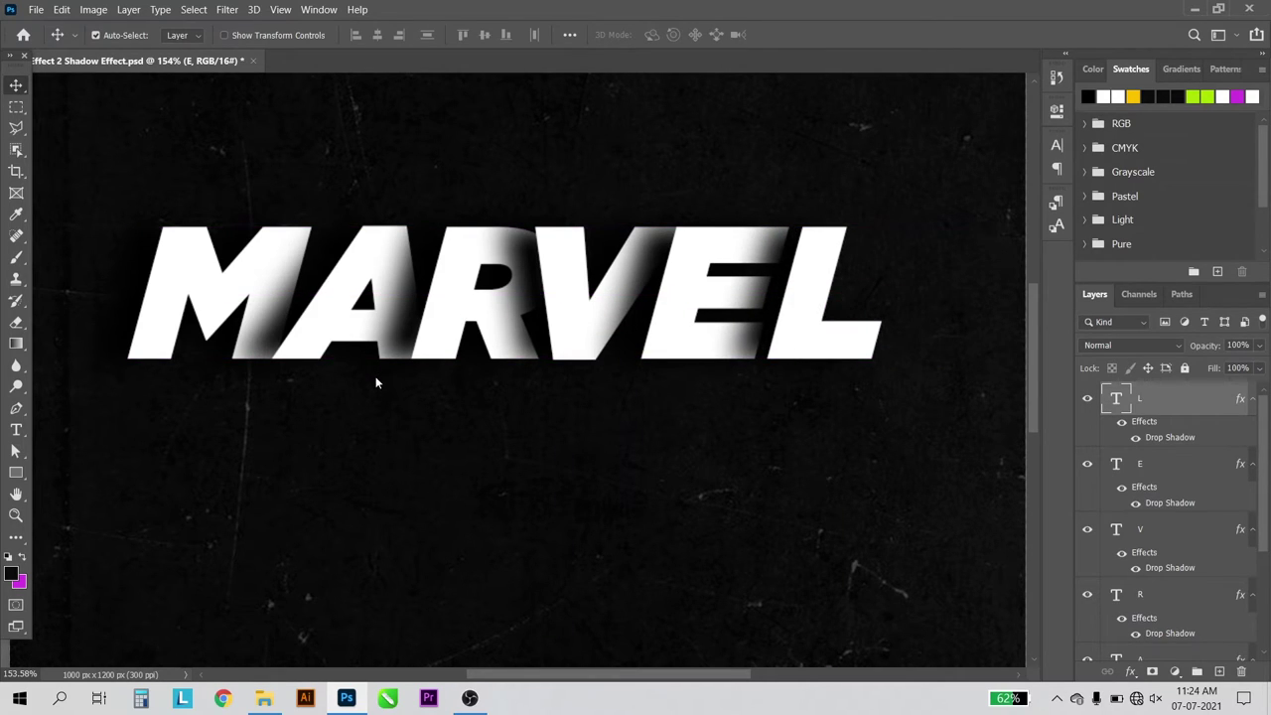
scroll(377, 380, "down", 3)
scroll(231, 254, "up", 1)
- Select all MARVEL letter layers and scale them up to about 120%
scroll(198, 327, "up", 2)
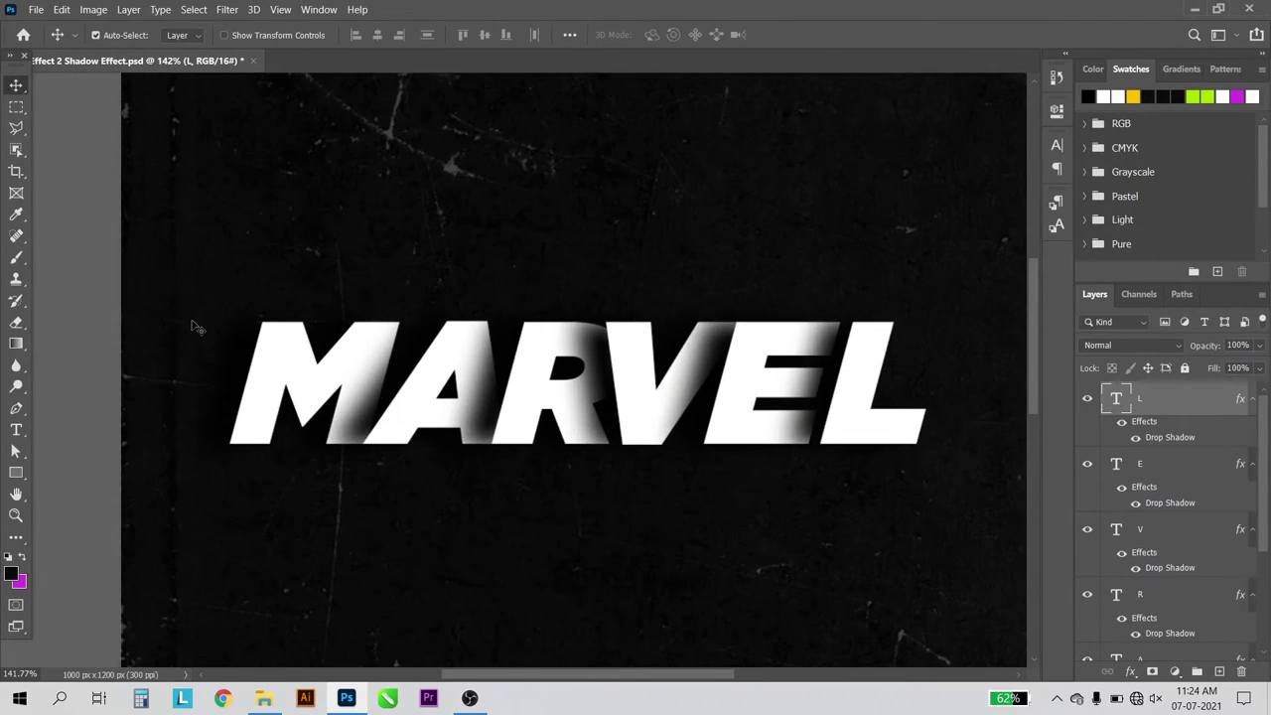
scroll(217, 346, "down", 1)
left_click_drag(88, 302, 780, 436)
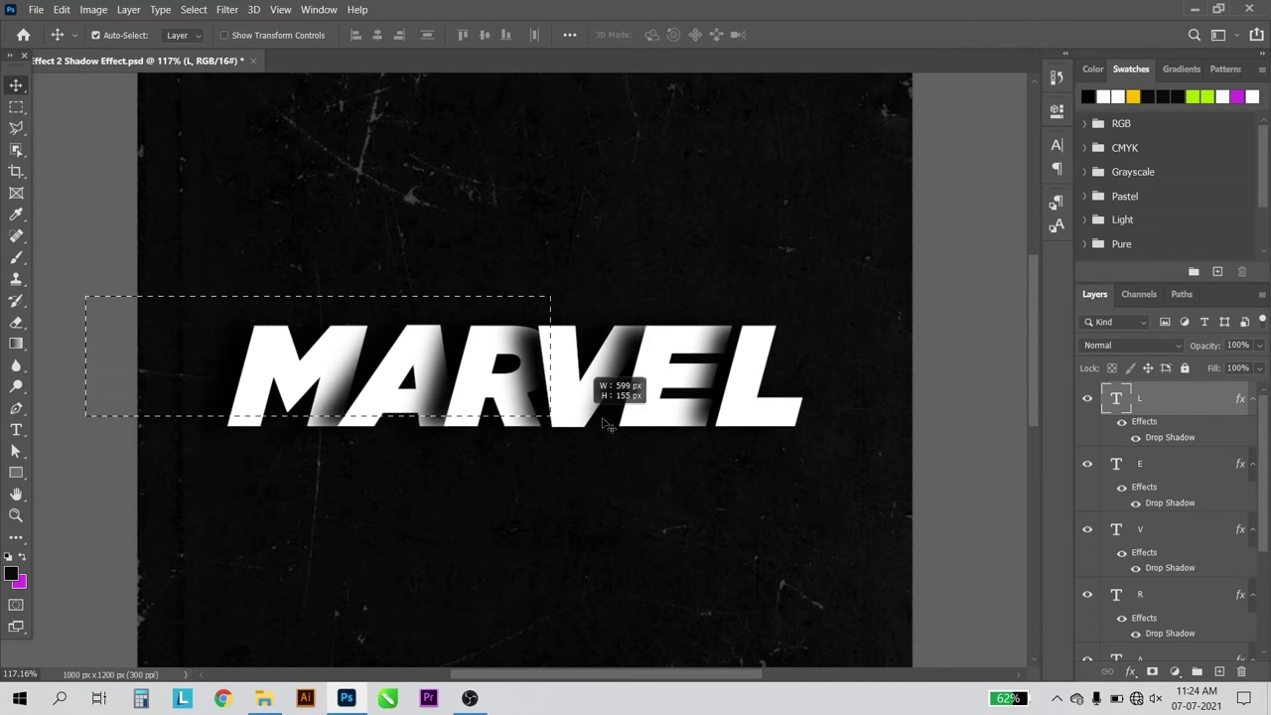
key("ctrl+t")
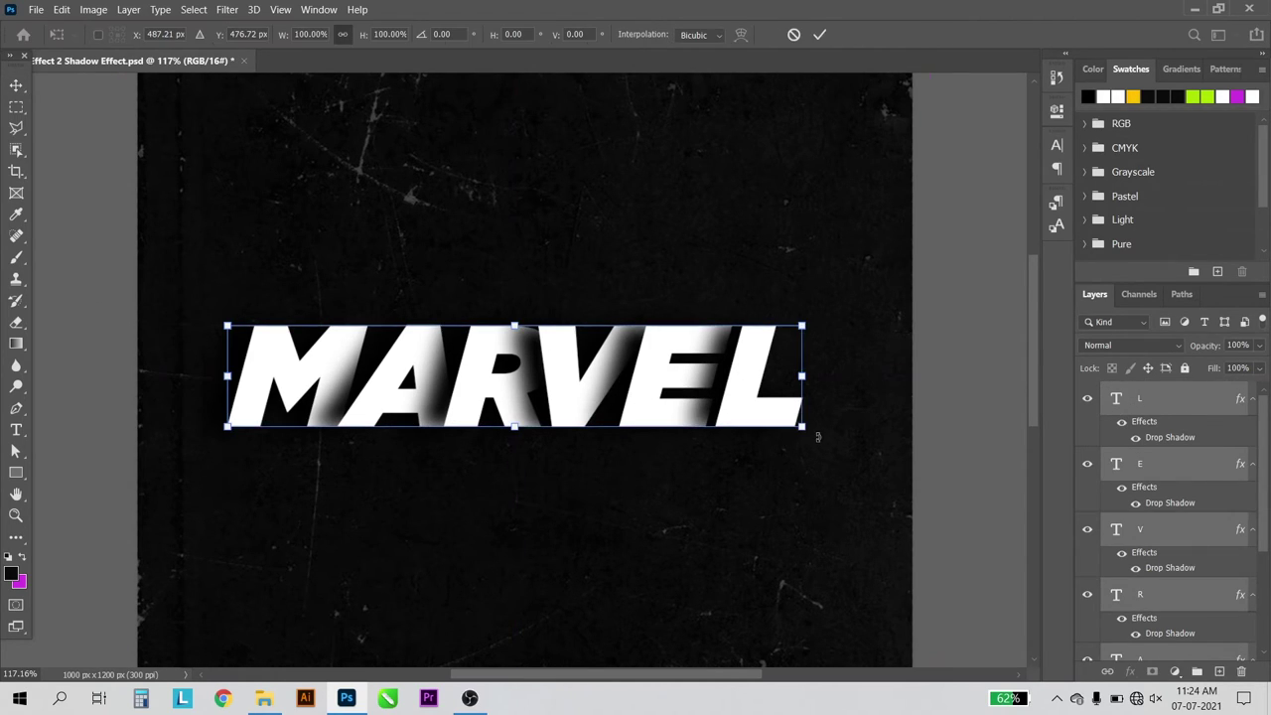
left_click_drag(803, 427, 890, 452)
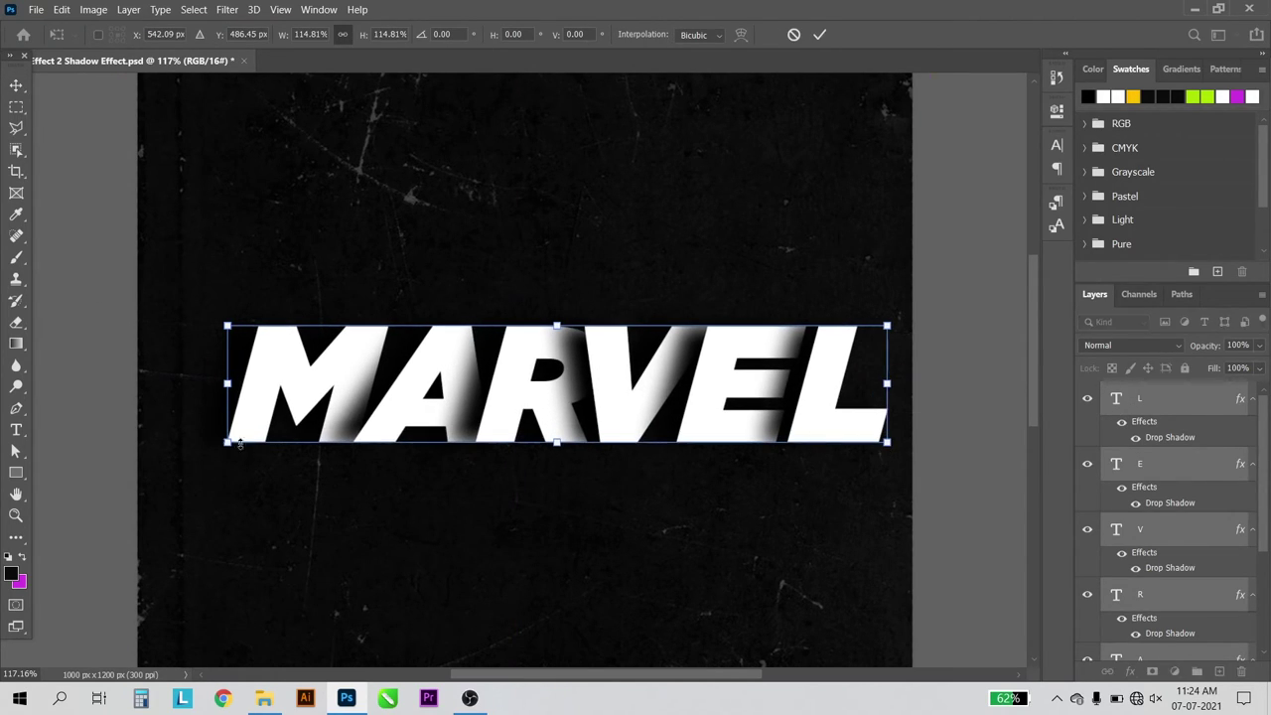
left_click_drag(227, 442, 203, 447)
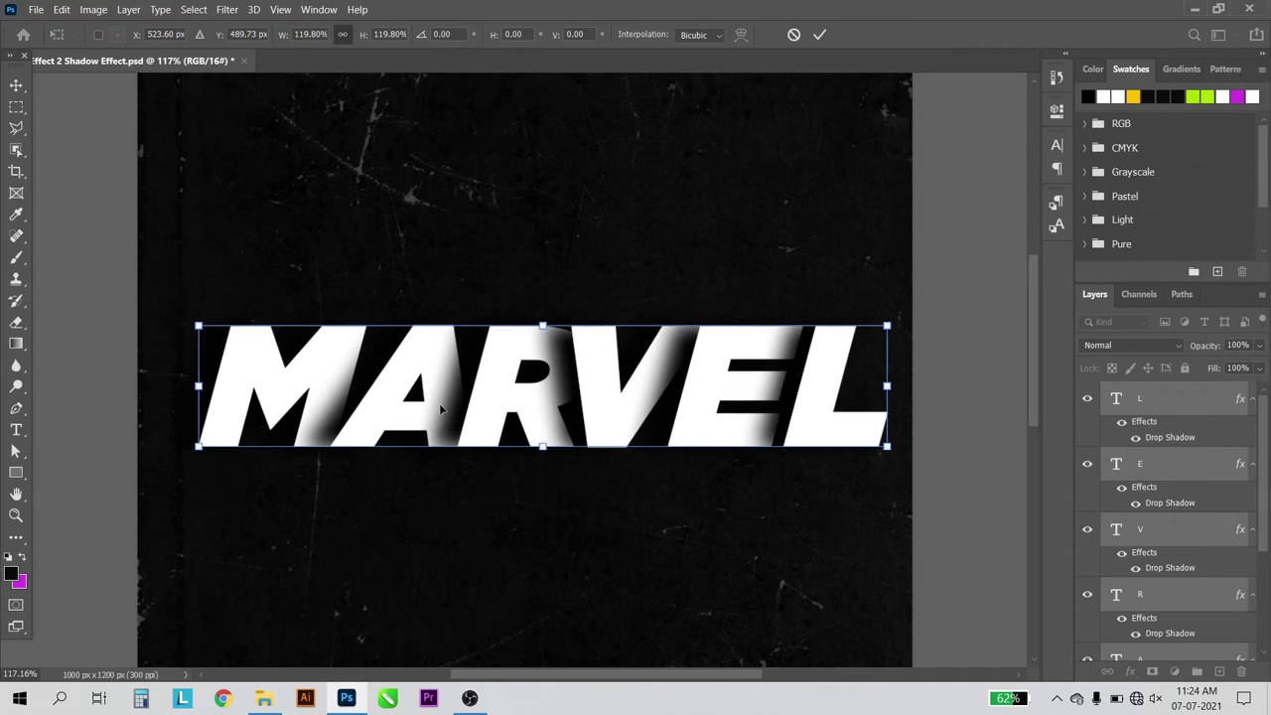
key("Return")
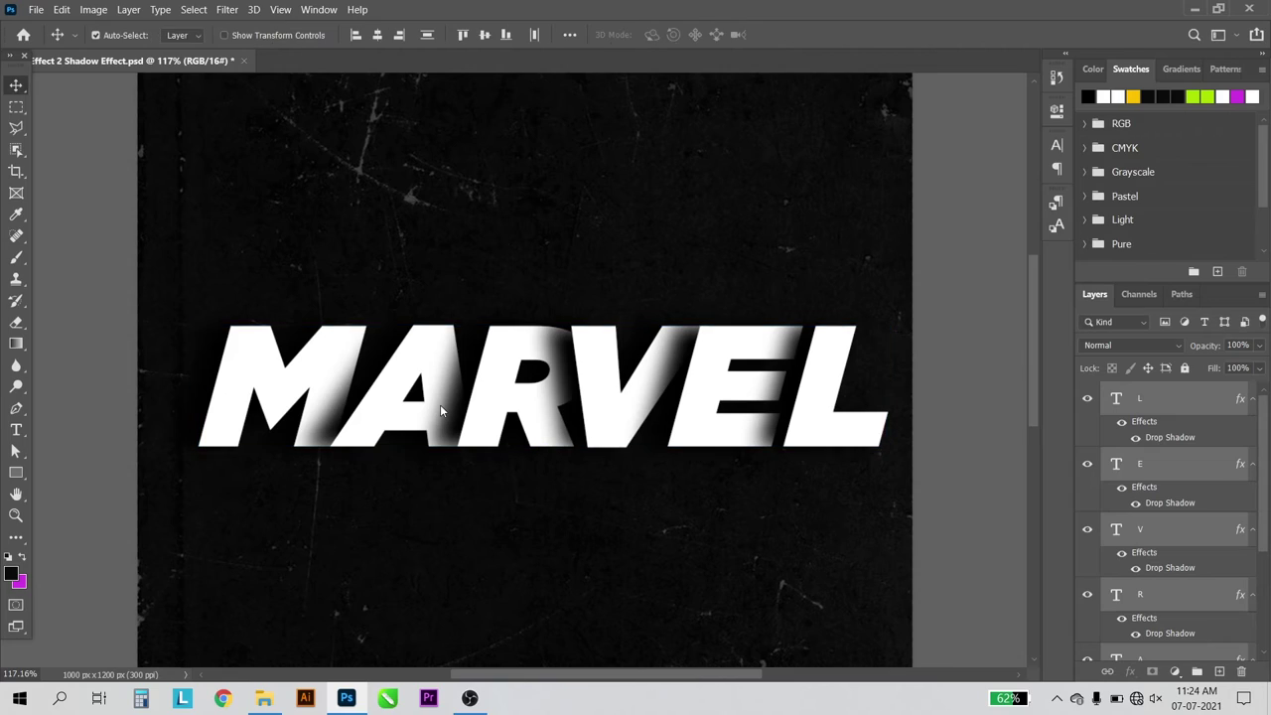